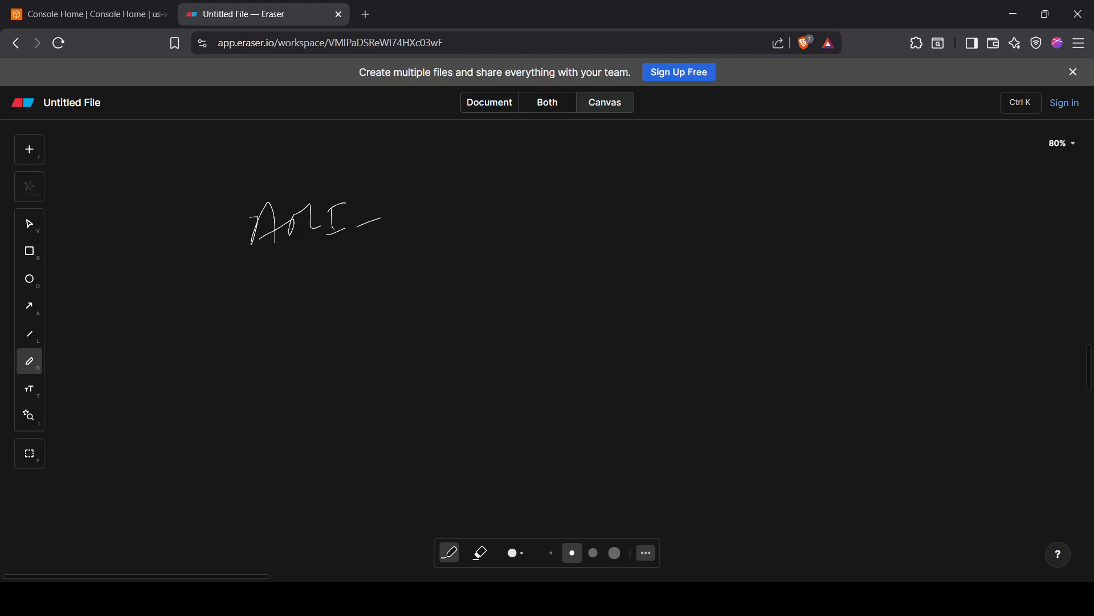
# Step: Handwrite an arrow and "Snapshot of your EC2" after the AMI heading, and underline EC2
pyautogui.moveTo(464, 221); pyautogui.dragTo(492, 227)
pyautogui.moveTo(596, 214); pyautogui.dragTo(616, 239)
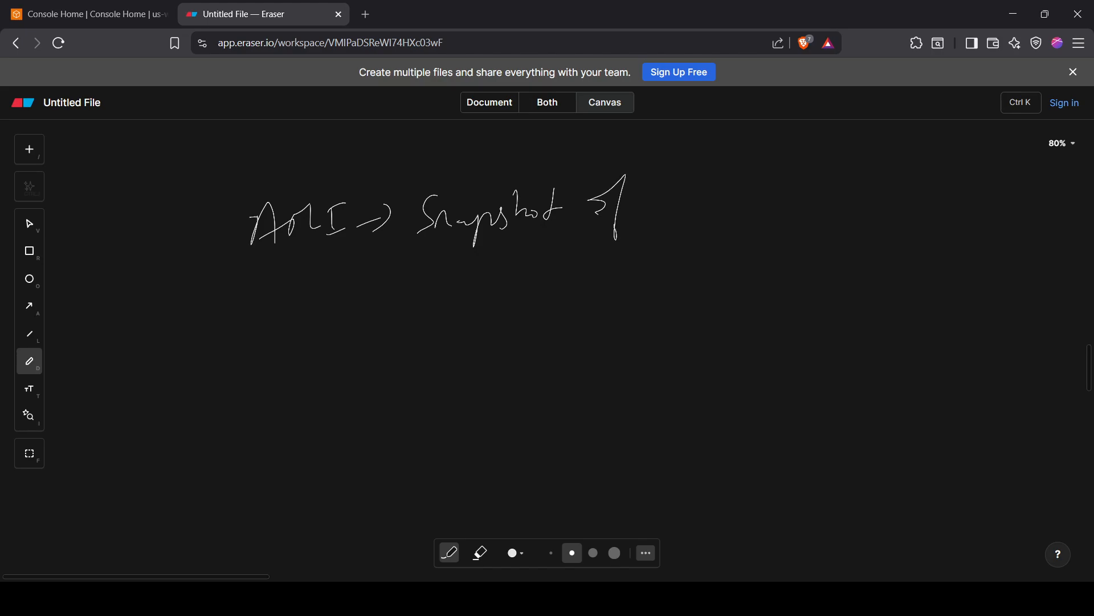
pyautogui.moveTo(665, 200); pyautogui.dragTo(665, 239)
pyautogui.moveTo(776, 183)
pyautogui.mouseDown()
pyautogui.moveTo(766, 218)
pyautogui.moveTo(804, 191)
pyautogui.moveTo(814, 220)
pyautogui.mouseUp()
pyautogui.moveTo(817, 232); pyautogui.dragTo(773, 241)
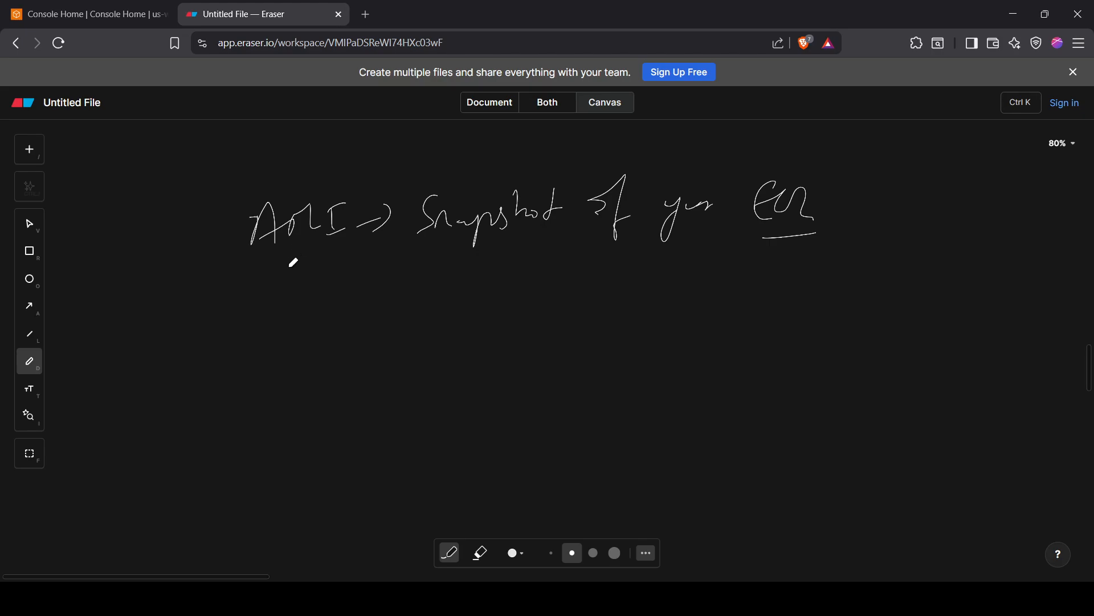
# Step: Sketch a server box below the heading with an arrow pointing to the handwritten label "nginx"
pyautogui.moveTo(287, 299); pyautogui.dragTo(334, 293)
pyautogui.moveTo(220, 297); pyautogui.dragTo(287, 287)
pyautogui.moveTo(242, 293)
pyautogui.mouseDown()
pyautogui.moveTo(235, 310)
pyautogui.moveTo(343, 329)
pyautogui.moveTo(289, 301)
pyautogui.mouseUp()
pyautogui.moveTo(307, 337)
pyautogui.mouseDown()
pyautogui.moveTo(361, 331)
pyautogui.moveTo(364, 341)
pyautogui.moveTo(463, 351)
pyautogui.mouseUp()
pyautogui.moveTo(464, 335); pyautogui.dragTo(439, 353)
# Step: Add arrows for "redis" and a third software label to the server box, and enclose the whole sketch in a rounded outline
pyautogui.moveTo(295, 368)
pyautogui.mouseDown()
pyautogui.moveTo(353, 370)
pyautogui.moveTo(348, 388)
pyautogui.mouseUp()
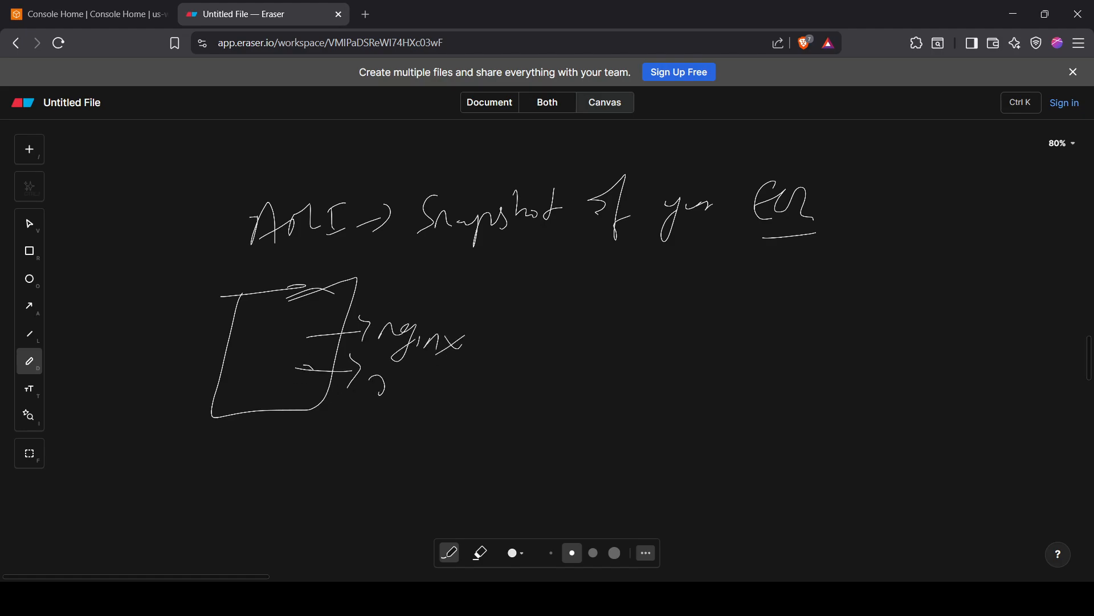
pyautogui.moveTo(416, 379); pyautogui.dragTo(447, 392)
pyautogui.moveTo(307, 398)
pyautogui.mouseDown()
pyautogui.moveTo(307, 410)
pyautogui.moveTo(340, 408)
pyautogui.mouseUp()
pyautogui.moveTo(349, 393)
pyautogui.mouseDown()
pyautogui.moveTo(335, 424)
pyautogui.moveTo(361, 435)
pyautogui.mouseUp()
pyautogui.moveTo(354, 412)
pyautogui.mouseDown()
pyautogui.moveTo(390, 404)
pyautogui.moveTo(427, 420)
pyautogui.mouseUp()
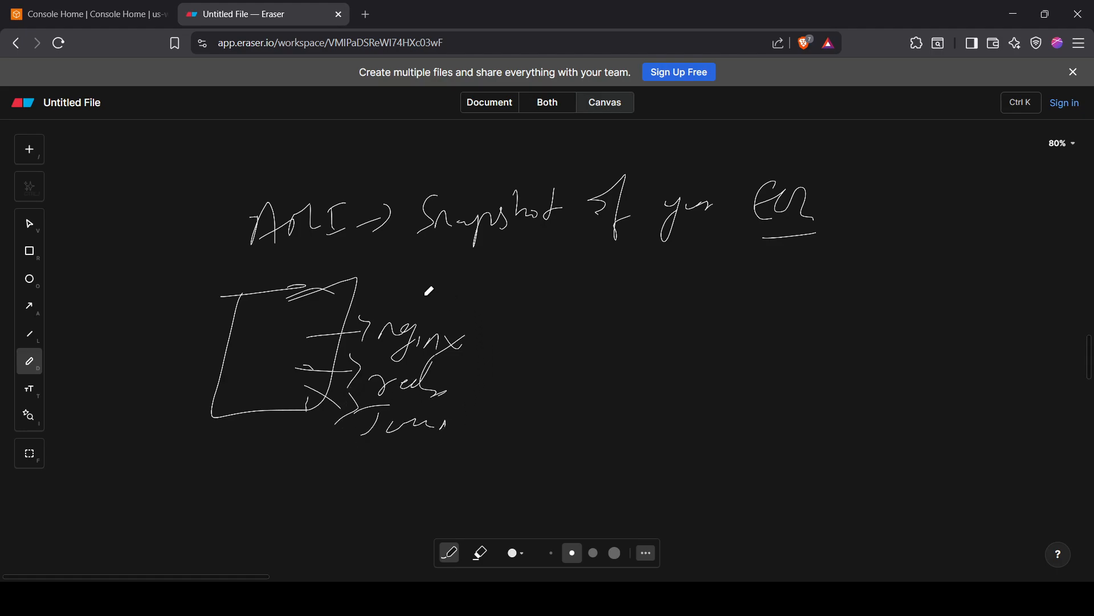
pyautogui.moveTo(268, 268)
pyautogui.mouseDown()
pyautogui.moveTo(369, 267)
pyautogui.moveTo(482, 301)
pyautogui.moveTo(478, 421)
pyautogui.moveTo(361, 448)
pyautogui.moveTo(208, 432)
pyautogui.moveTo(200, 302)
pyautogui.moveTo(295, 275)
pyautogui.mouseUp()
# Step: Sketch two environment boxes below the outlined server and label them "Dev" and "SIT"
pyautogui.scroll(-5, 339, 281)
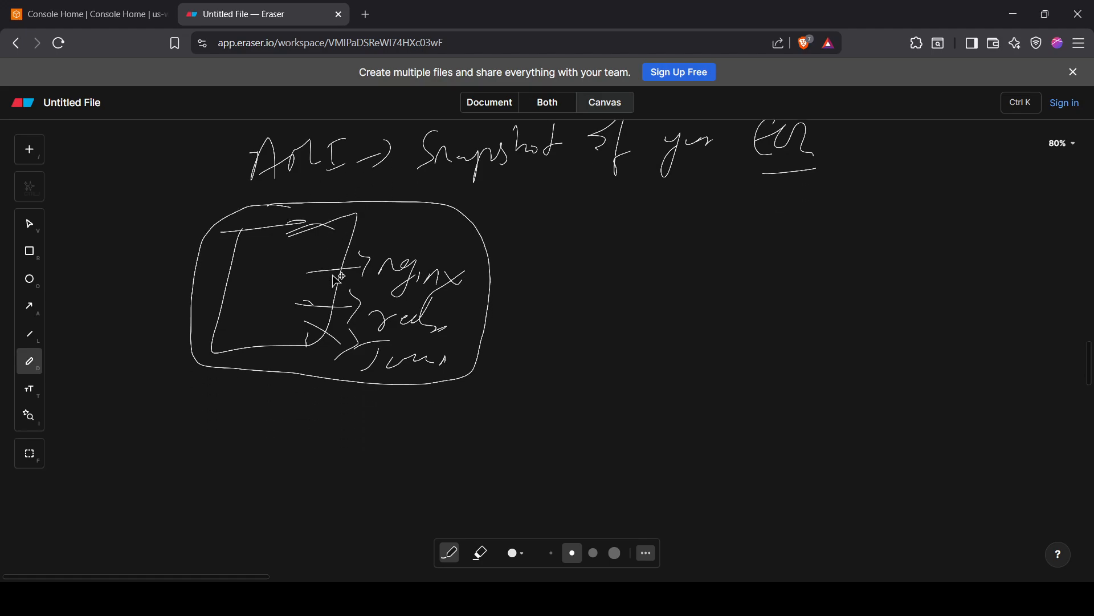
pyautogui.moveTo(218, 261); pyautogui.dragTo(205, 354)
pyautogui.moveTo(212, 269)
pyautogui.mouseDown()
pyautogui.moveTo(301, 329)
pyautogui.moveTo(200, 355)
pyautogui.mouseUp()
pyautogui.moveTo(221, 302)
pyautogui.mouseDown()
pyautogui.moveTo(214, 332)
pyautogui.moveTo(250, 298)
pyautogui.mouseUp()
pyautogui.moveTo(397, 247); pyautogui.dragTo(397, 349)
pyautogui.moveTo(389, 264)
pyautogui.mouseDown()
pyautogui.moveTo(513, 232)
pyautogui.moveTo(380, 346)
pyautogui.mouseUp()
pyautogui.moveTo(418, 280); pyautogui.dragTo(398, 310)
pyautogui.moveTo(453, 282); pyautogui.dragTo(512, 265)
# Step: Continue the row with boxes labelled "UAT" and "prd", and sketch a small box below the Dev box
pyautogui.moveTo(556, 235)
pyautogui.mouseDown()
pyautogui.moveTo(534, 312)
pyautogui.moveTo(579, 328)
pyautogui.mouseUp()
pyautogui.moveTo(593, 280); pyautogui.dragTo(616, 291)
pyautogui.moveTo(602, 274); pyautogui.dragTo(674, 267)
pyautogui.moveTo(649, 268); pyautogui.dragTo(640, 292)
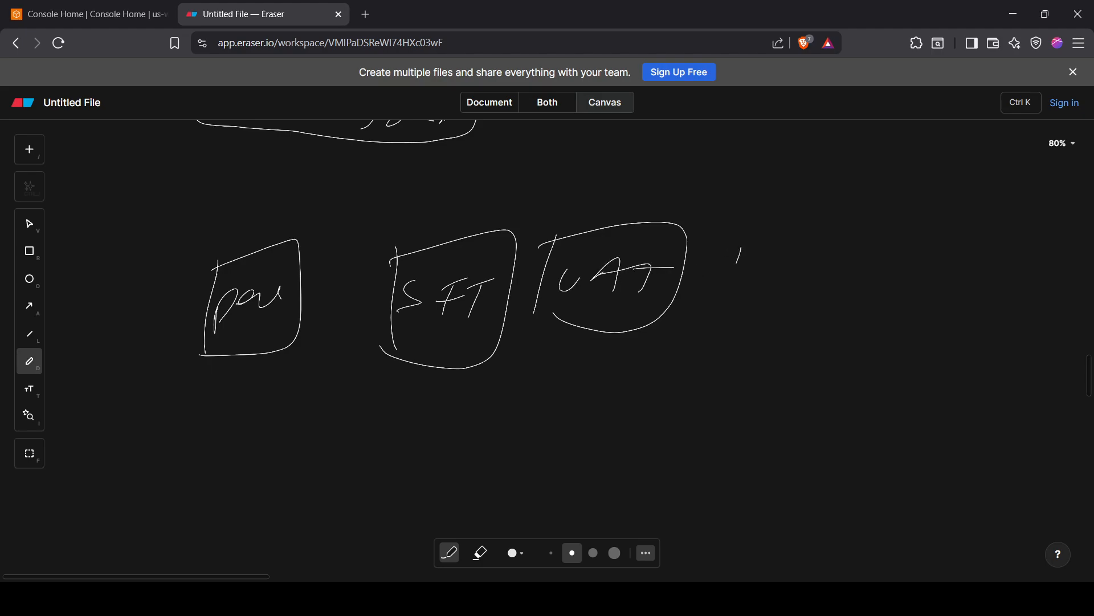
pyautogui.moveTo(741, 249); pyautogui.dragTo(731, 337)
pyautogui.moveTo(735, 250)
pyautogui.mouseDown()
pyautogui.moveTo(875, 244)
pyautogui.moveTo(709, 334)
pyautogui.mouseUp()
pyautogui.moveTo(744, 286)
pyautogui.mouseDown()
pyautogui.moveTo(726, 313)
pyautogui.moveTo(761, 286)
pyautogui.mouseUp()
pyautogui.moveTo(768, 283); pyautogui.dragTo(826, 295)
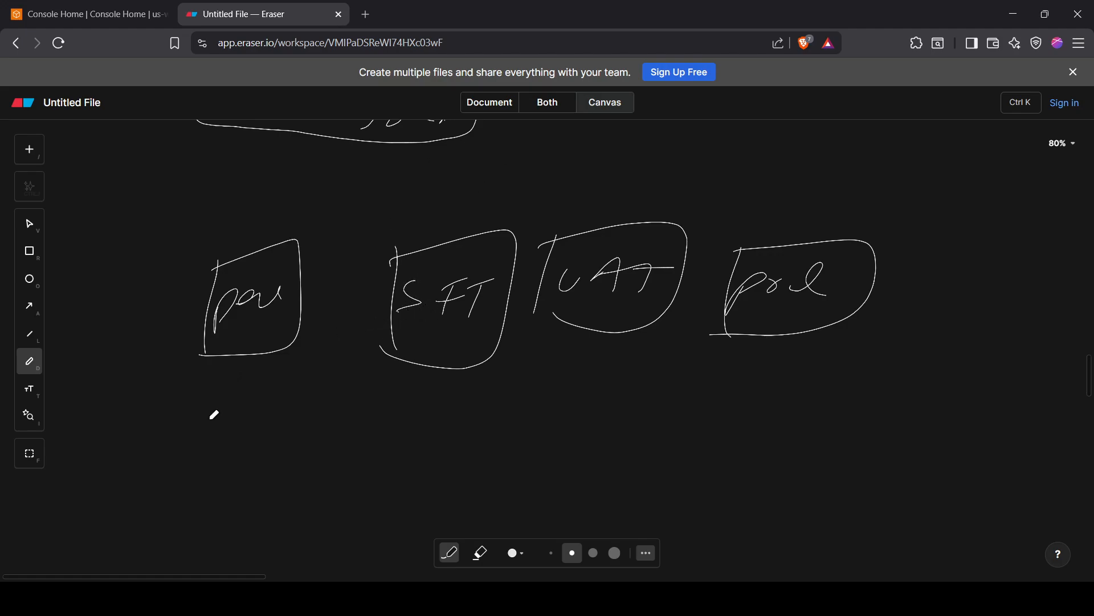
pyautogui.moveTo(213, 413)
pyautogui.mouseDown()
pyautogui.moveTo(203, 463)
pyautogui.moveTo(240, 434)
pyautogui.mouseUp()
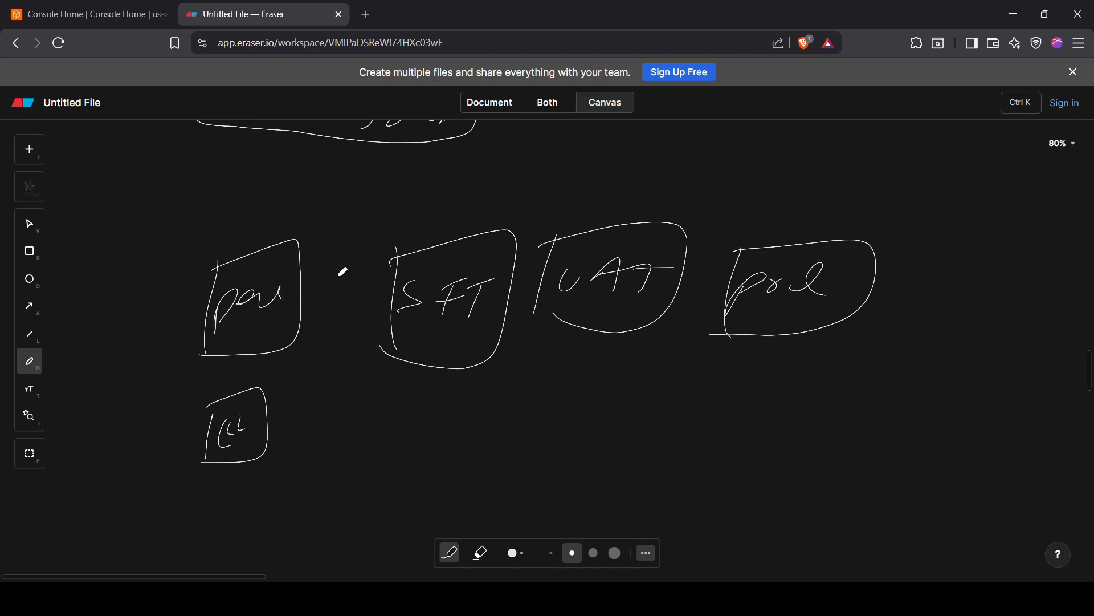
# Step: Sketch a wide box above the environment row, beside the outlined server, and handwrite a label starting with "AMI" inside
pyautogui.scroll(5, 367, 322)
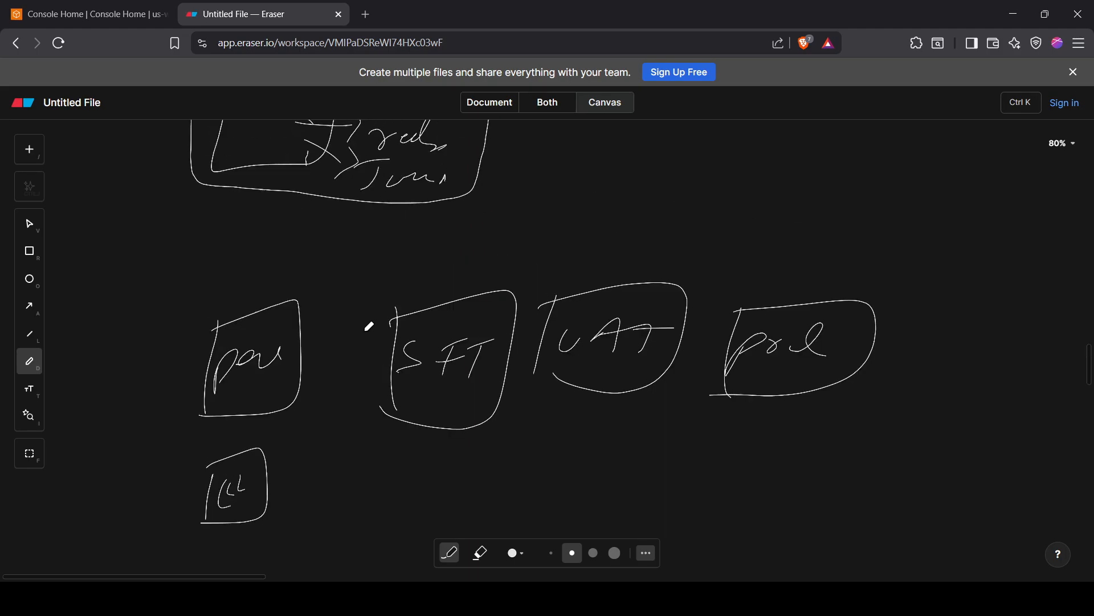
pyautogui.moveTo(563, 208); pyautogui.dragTo(542, 306)
pyautogui.moveTo(545, 231)
pyautogui.mouseDown()
pyautogui.moveTo(554, 223)
pyautogui.moveTo(752, 288)
pyautogui.moveTo(547, 308)
pyautogui.moveTo(597, 283)
pyautogui.mouseUp()
pyautogui.moveTo(569, 273); pyautogui.dragTo(644, 260)
pyautogui.moveTo(566, 273)
pyautogui.mouseDown()
pyautogui.moveTo(660, 260)
pyautogui.moveTo(660, 283)
pyautogui.mouseUp()
pyautogui.hscroll(-3, 660, 274)
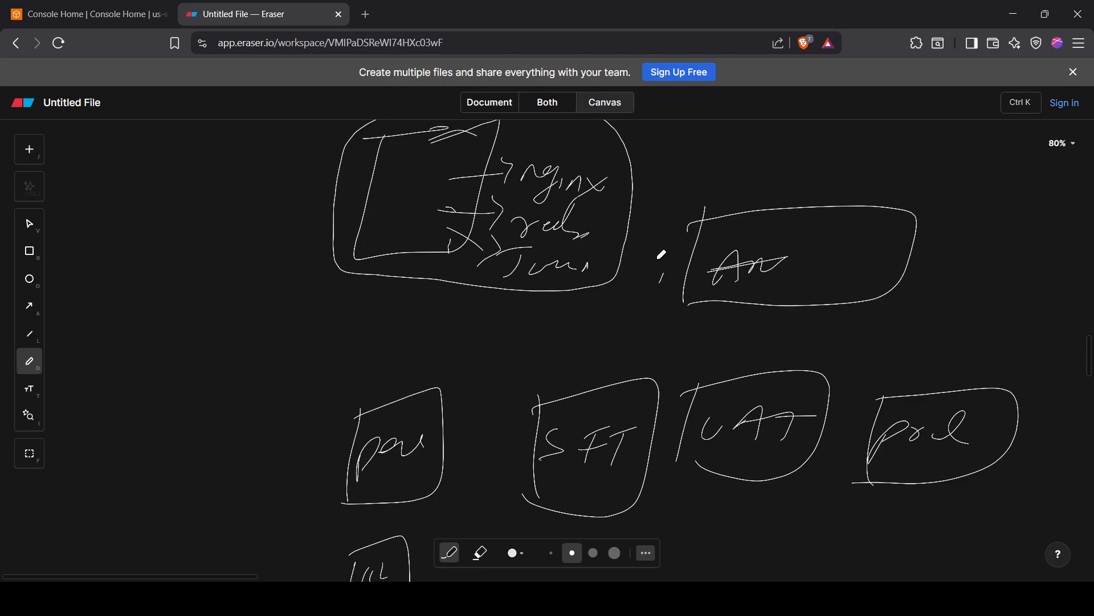
pyautogui.moveTo(792, 254)
pyautogui.mouseDown()
pyautogui.moveTo(791, 268)
pyautogui.moveTo(847, 278)
pyautogui.moveTo(832, 276)
pyautogui.mouseUp()
pyautogui.moveTo(832, 275); pyautogui.dragTo(890, 263)
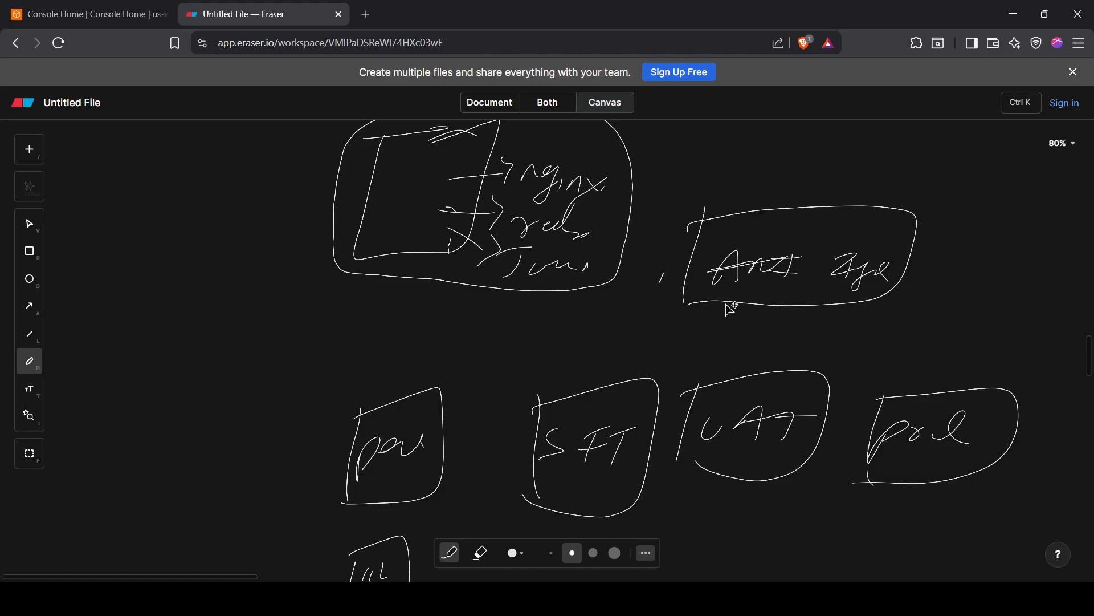
# Step: Draw connectors from the AMI box down to each of the four environment boxes
pyautogui.moveTo(709, 320)
pyautogui.mouseDown()
pyautogui.moveTo(434, 340)
pyautogui.moveTo(411, 370)
pyautogui.mouseUp()
pyautogui.moveTo(391, 354); pyautogui.dragTo(415, 377)
pyautogui.moveTo(440, 354); pyautogui.dragTo(417, 384)
pyautogui.click(628, 339)
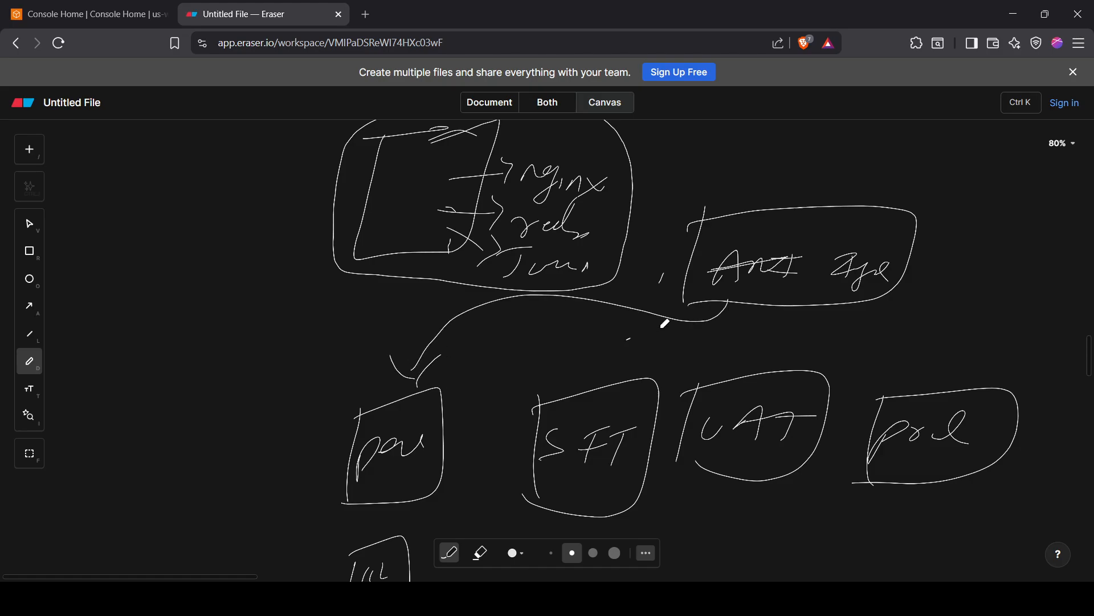
pyautogui.moveTo(741, 288)
pyautogui.mouseDown()
pyautogui.moveTo(742, 302)
pyautogui.moveTo(603, 383)
pyautogui.moveTo(593, 369)
pyautogui.mouseUp()
pyautogui.moveTo(819, 308)
pyautogui.mouseDown()
pyautogui.moveTo(778, 372)
pyautogui.moveTo(767, 368)
pyautogui.mouseUp()
pyautogui.moveTo(777, 363); pyautogui.dragTo(793, 362)
pyautogui.moveTo(827, 305); pyautogui.dragTo(922, 372)
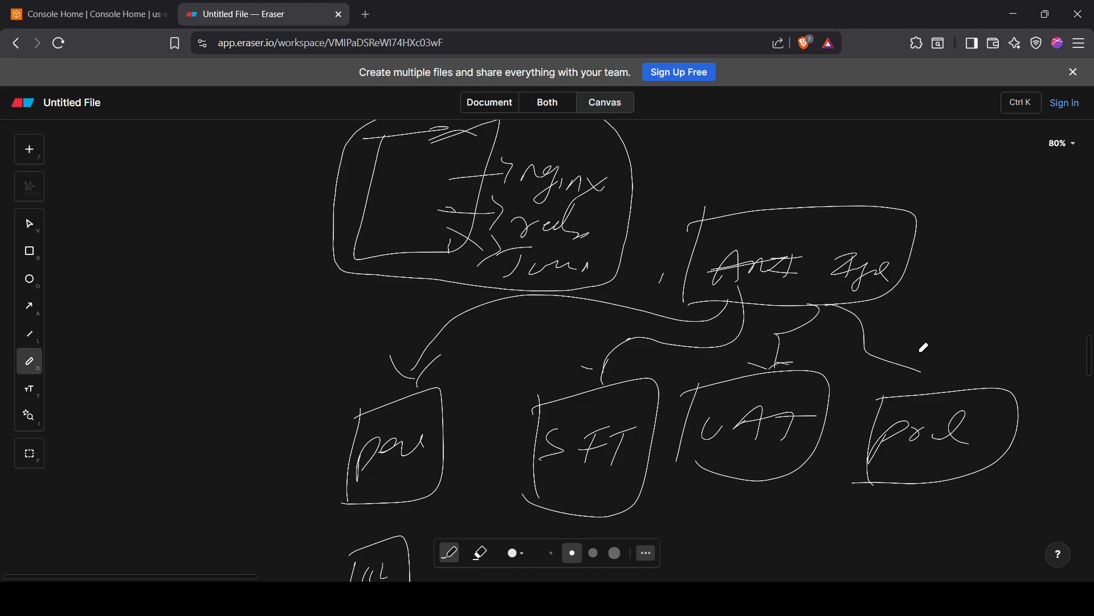
pyautogui.moveTo(254, 227); pyautogui.dragTo(375, 222)
pyautogui.scroll(-7, 428, 299)
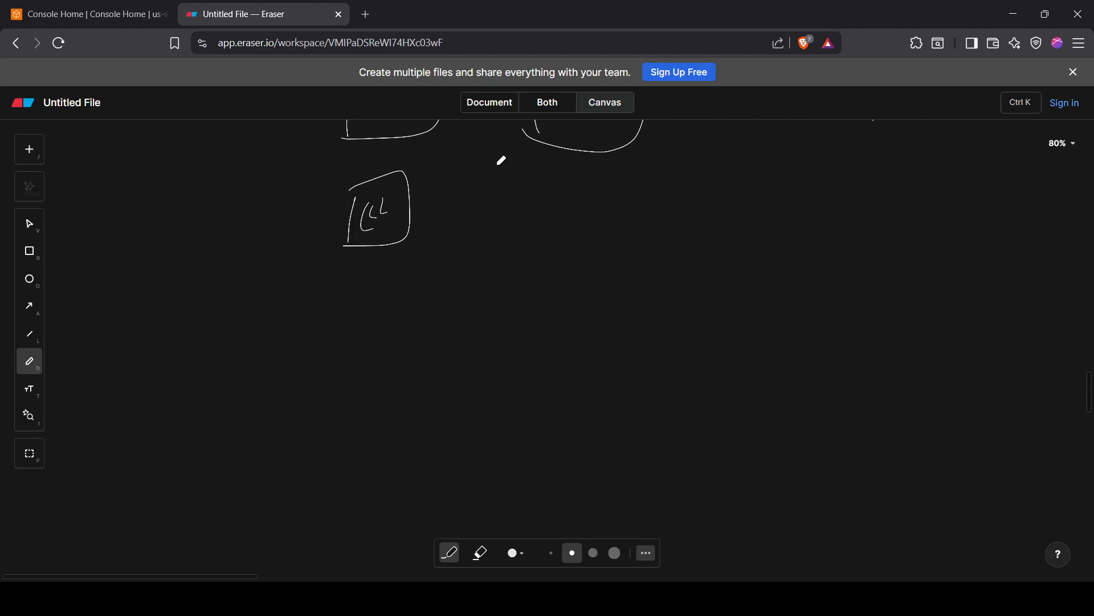
# Step: Switch to the AWS console, open the running EC2 instances and select the dep-2 instance
pyautogui.click(85, 14)
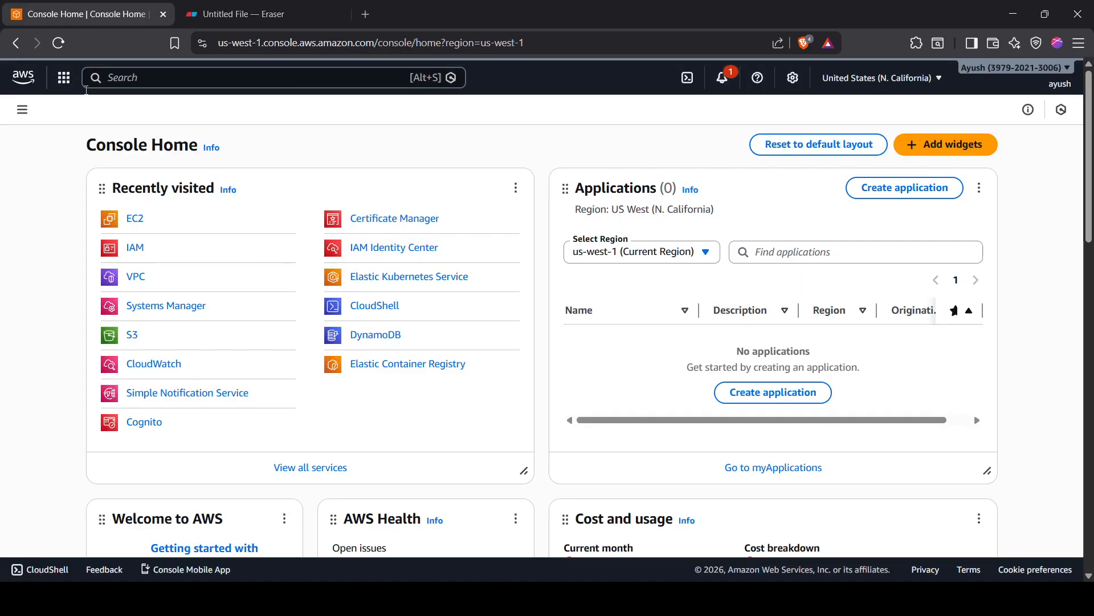
pyautogui.click(138, 219)
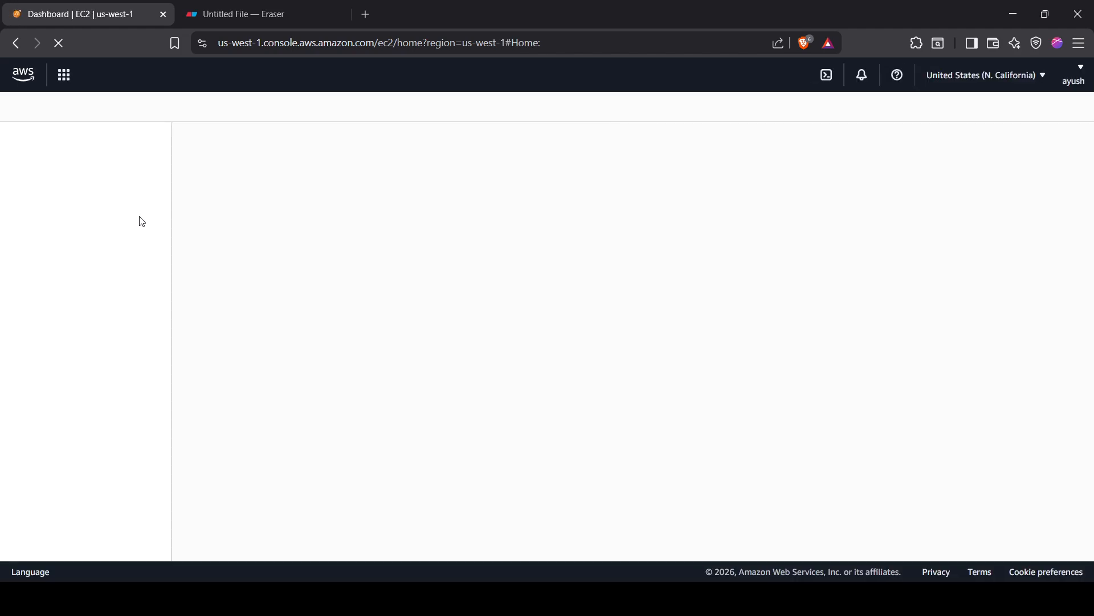
pyautogui.click(277, 212)
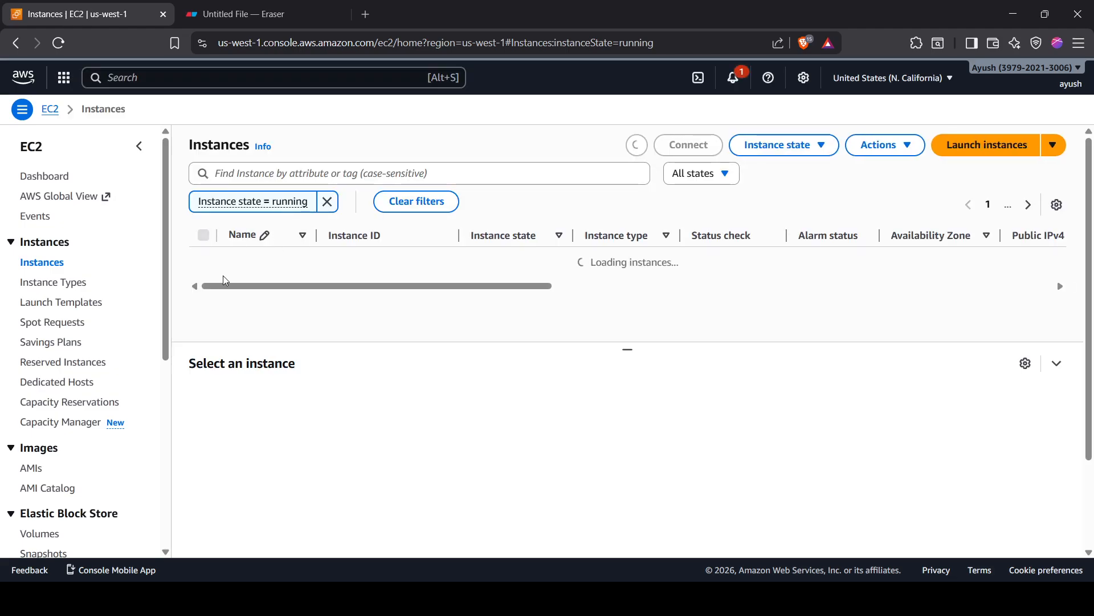
pyautogui.click(203, 257)
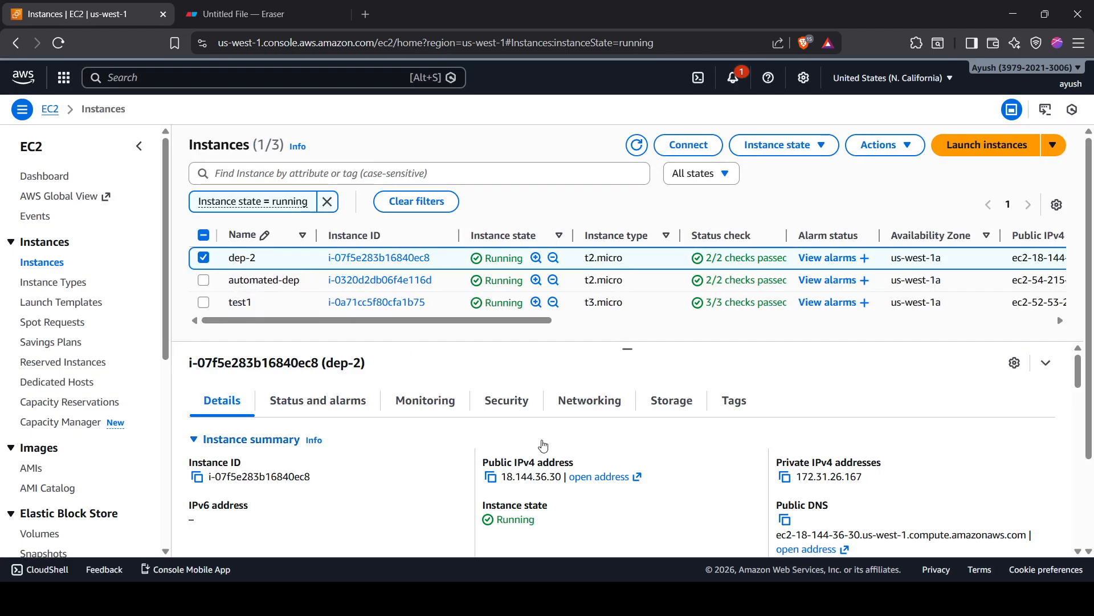
# Step: Copy dep-2's public IPv4 address and open it in a new browser tab to check its web page
pyautogui.click(490, 477)
pyautogui.click(307, 8)
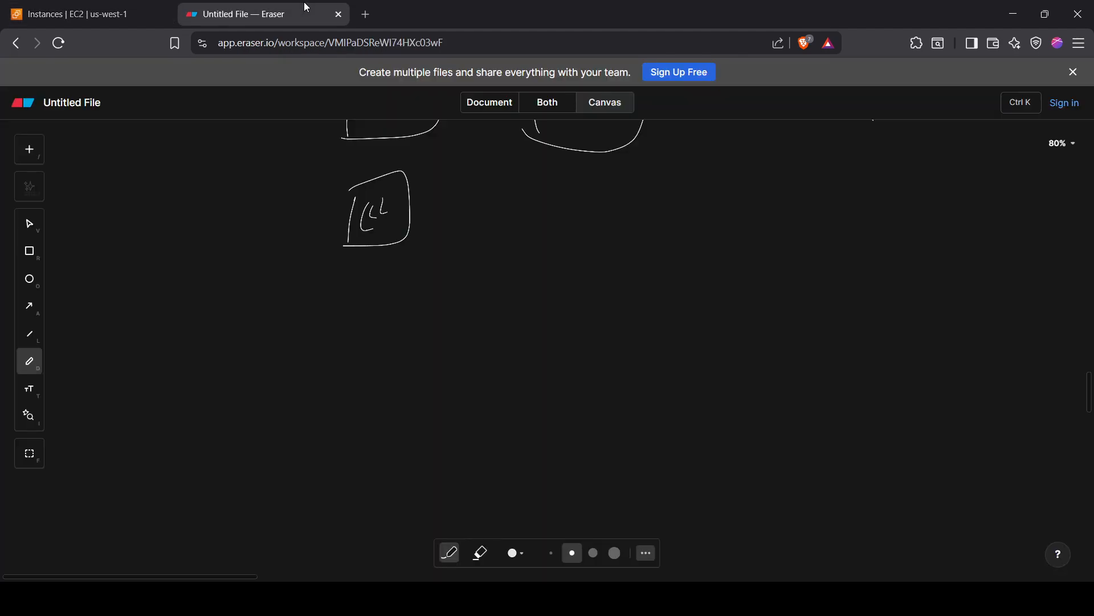
pyautogui.click(366, 14)
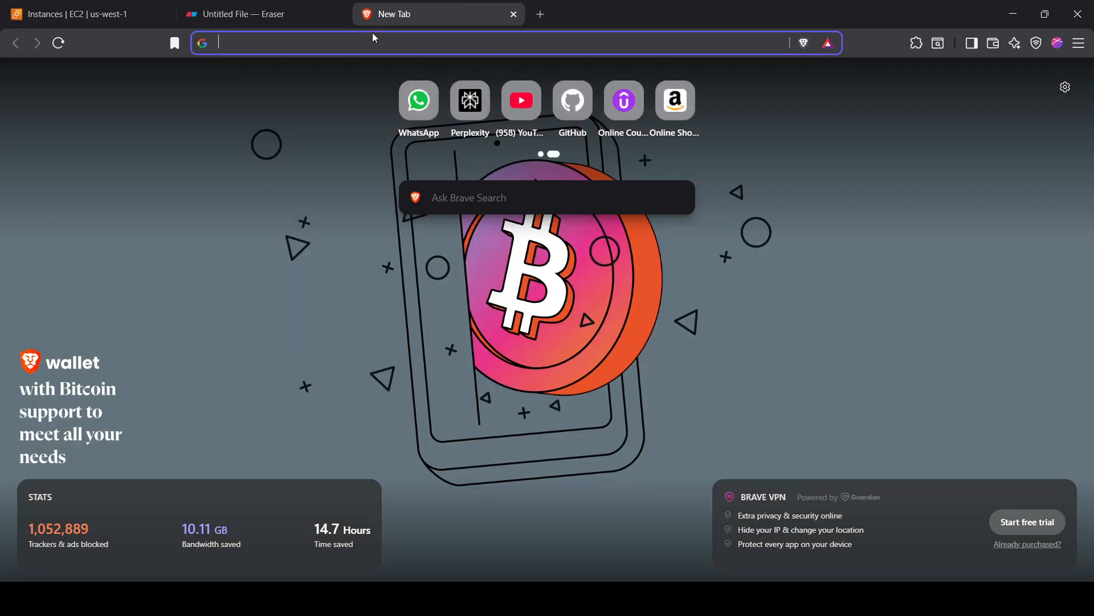
pyautogui.hotkey('ctrl', 'v')
pyautogui.press('Return')
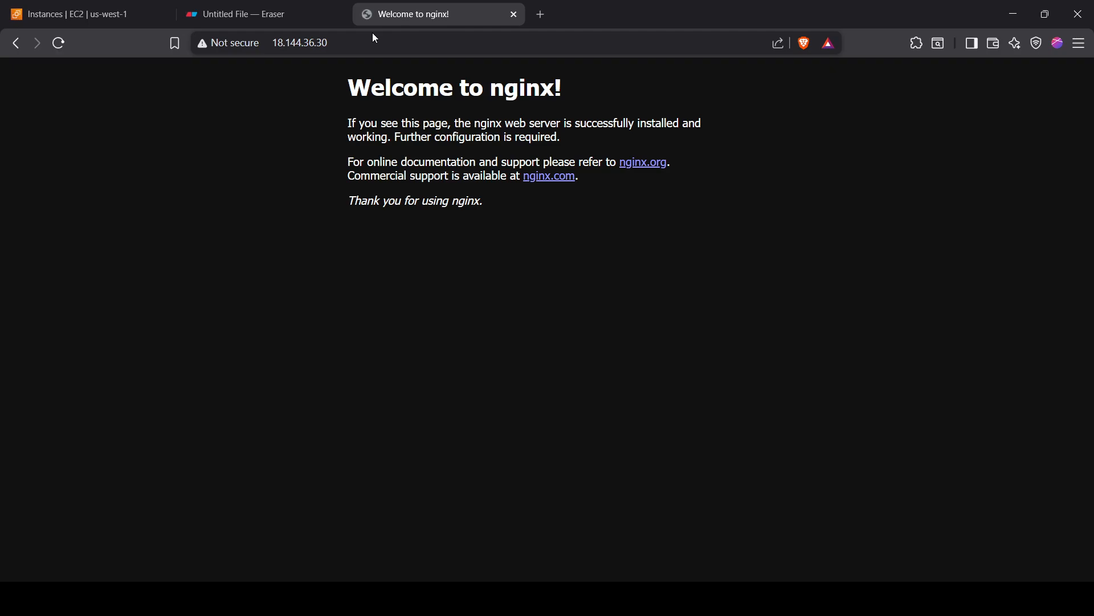
pyautogui.click(250, 15)
pyautogui.click(422, 14)
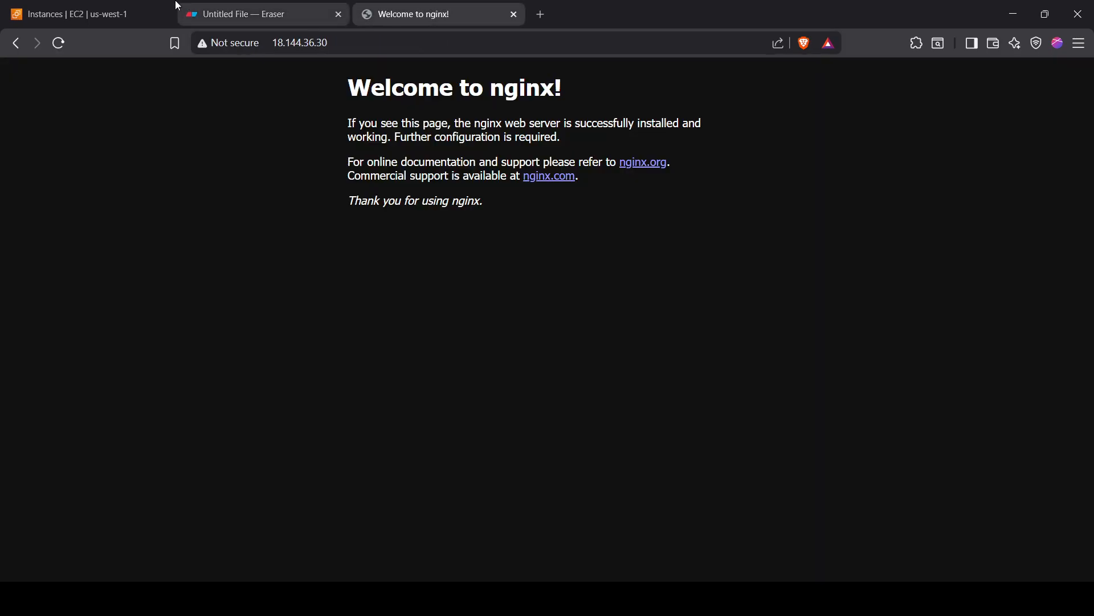
# Step: Return to the EC2 instances, start creating an image from dep-2 and name it ec2_with_nginx
pyautogui.click(171, 10)
pyautogui.click(892, 148)
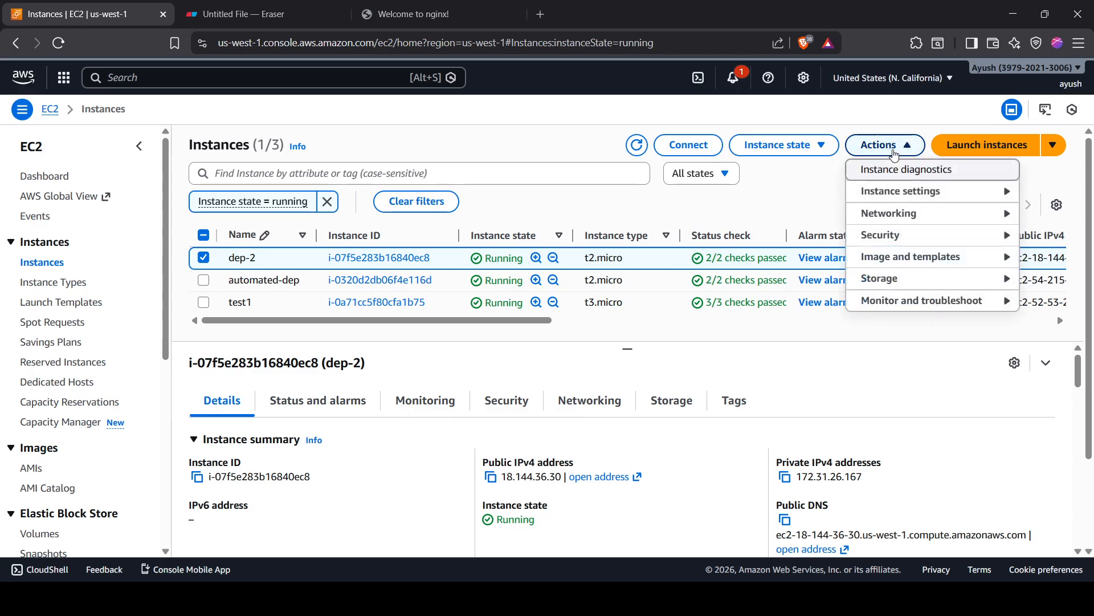
pyautogui.moveTo(912, 258)
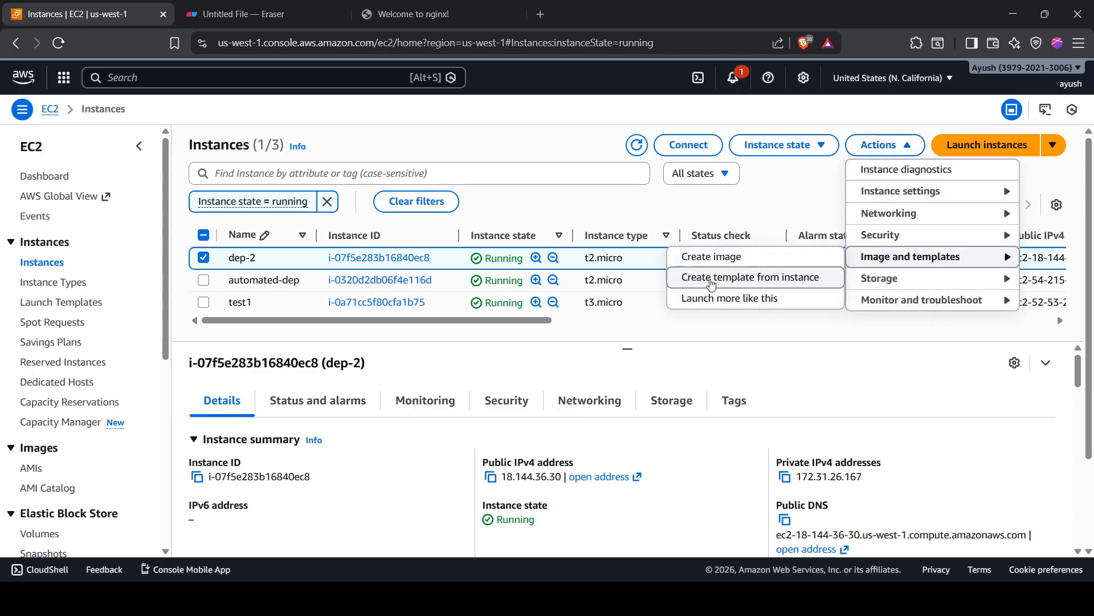
pyautogui.click(707, 260)
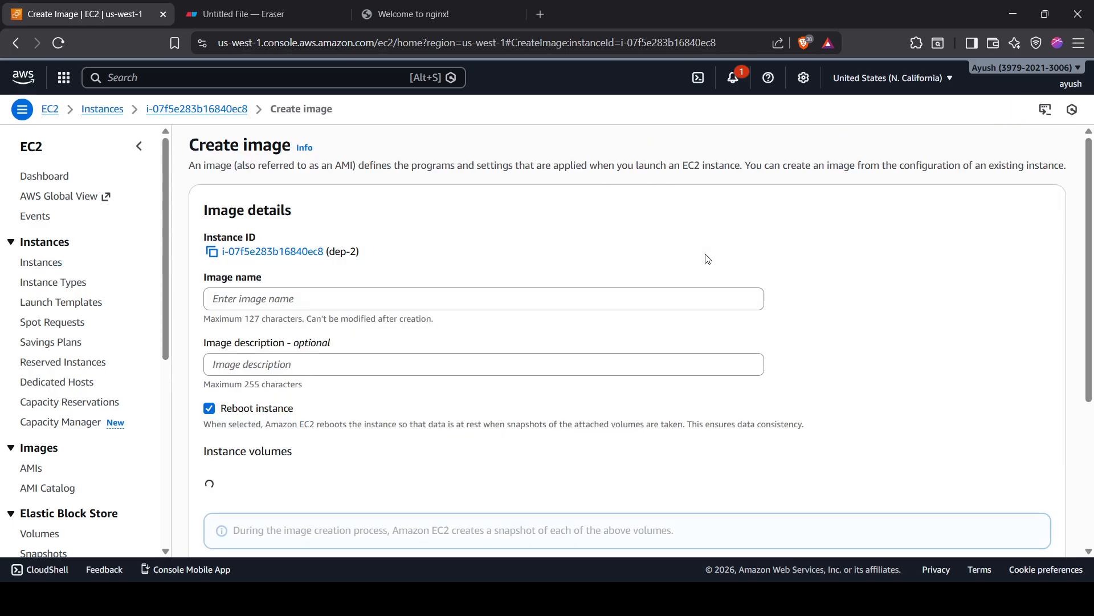
pyautogui.click(140, 302)
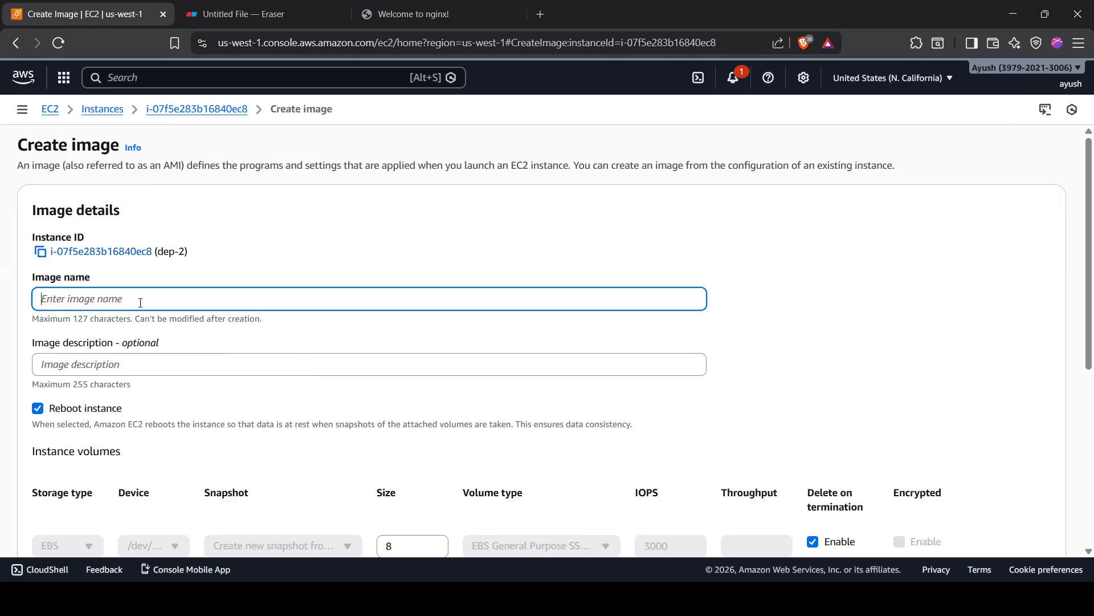
pyautogui.write('ec2_with_nginx')
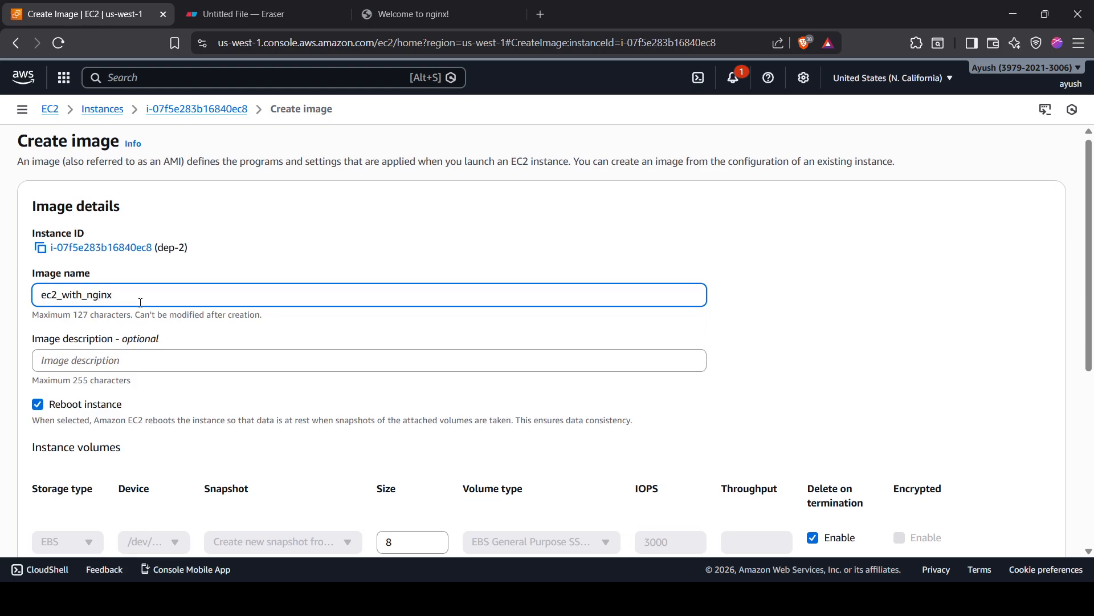
# Step: Review the volume and tag settings, and create the image with the defaults kept
pyautogui.scroll(-3, 140, 302)
pyautogui.scroll(-1, 141, 308)
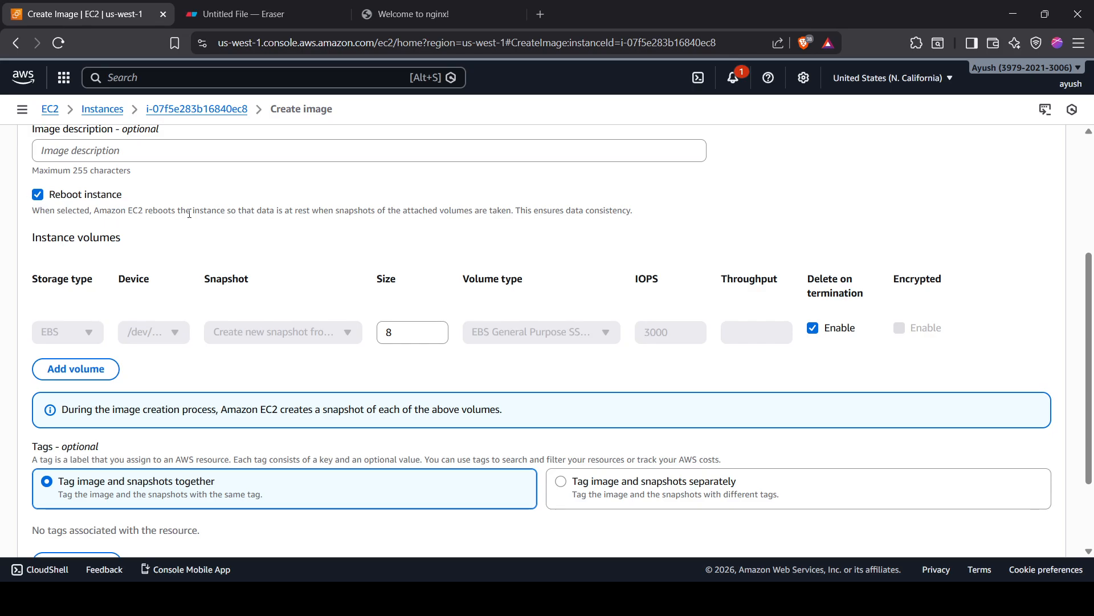
pyautogui.scroll(-1, 189, 213)
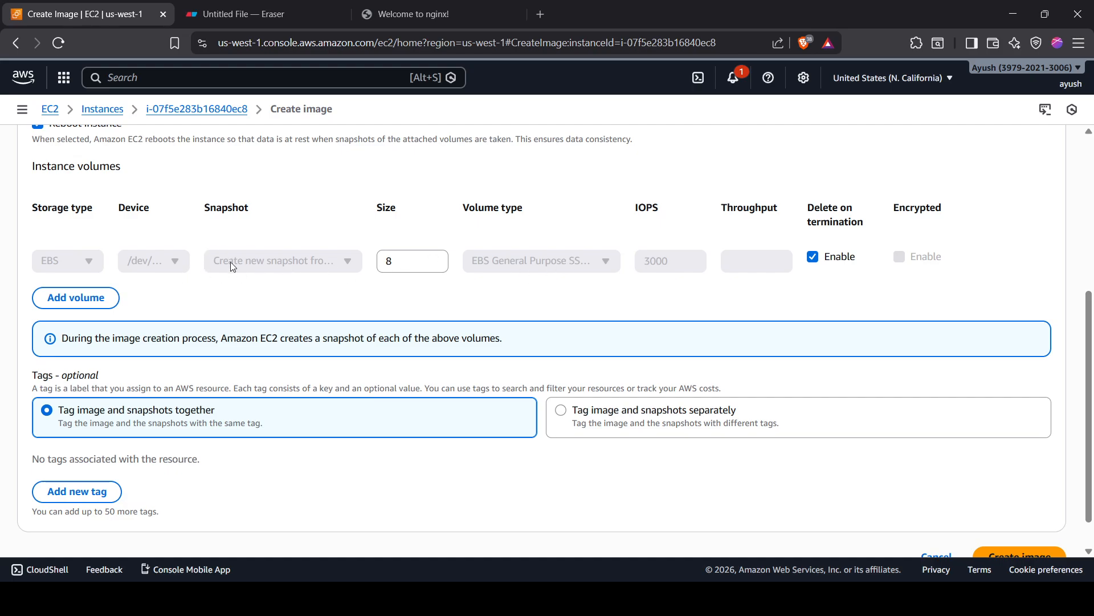
pyautogui.scroll(-1, 673, 244)
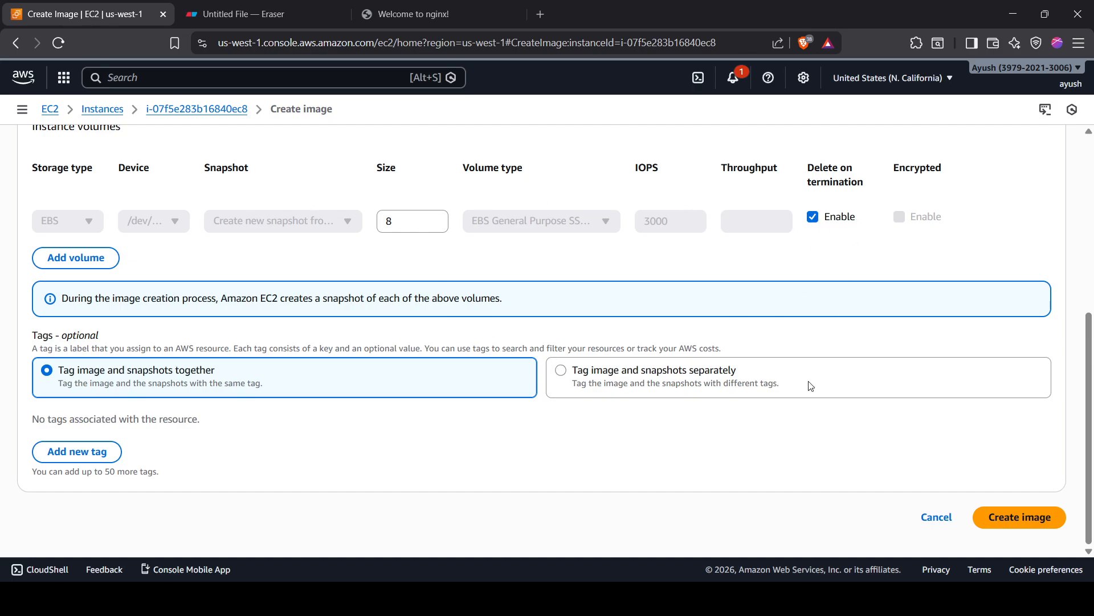
pyautogui.click(1022, 511)
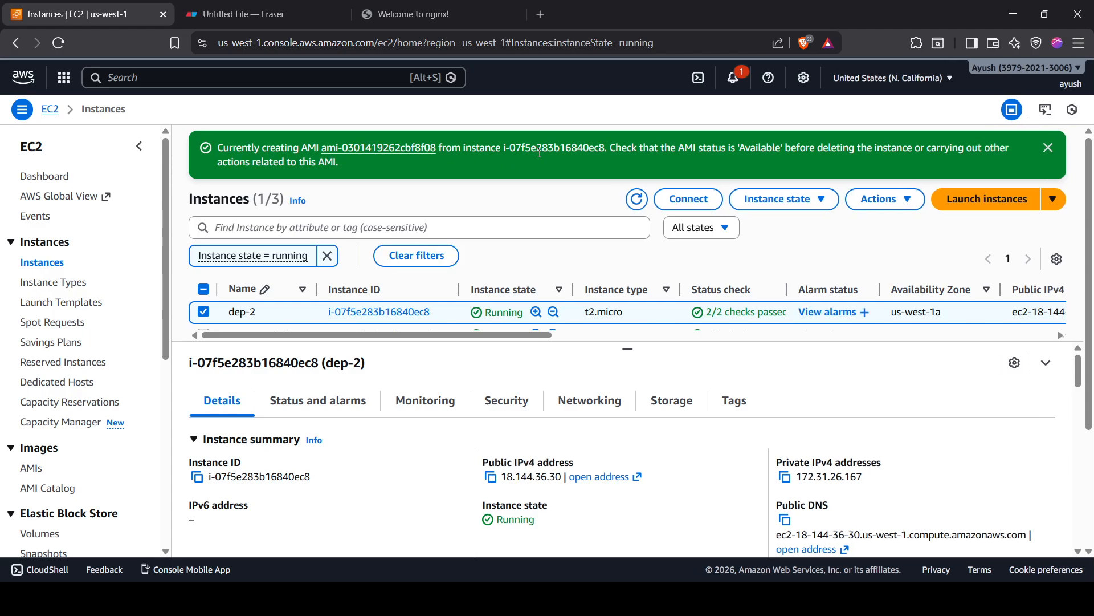
# Step: Open the list of AMIs owned by the account and select ec2_with_nginx to view its details
pyautogui.scroll(-3, 55, 334)
pyautogui.click(37, 328)
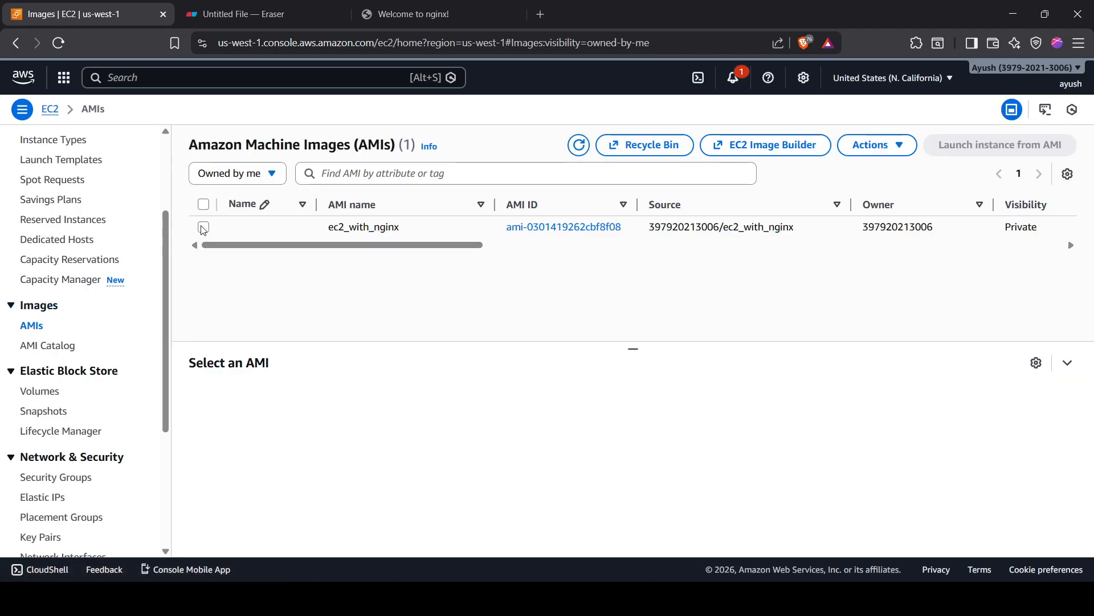
pyautogui.click(204, 227)
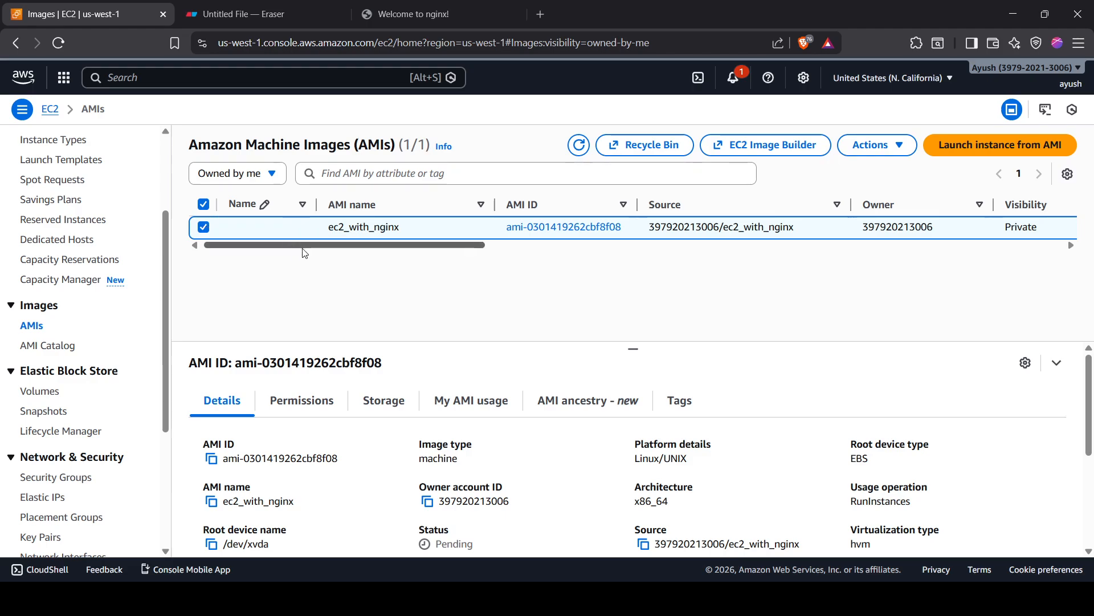
pyautogui.moveTo(299, 245); pyautogui.dragTo(250, 274)
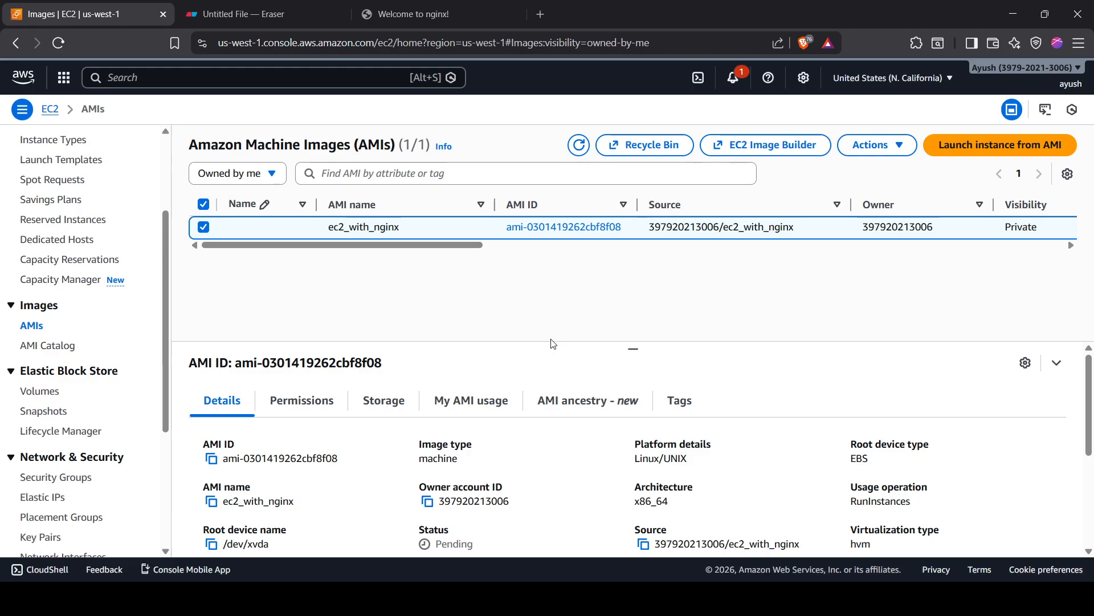
pyautogui.click(881, 145)
pyautogui.click(763, 284)
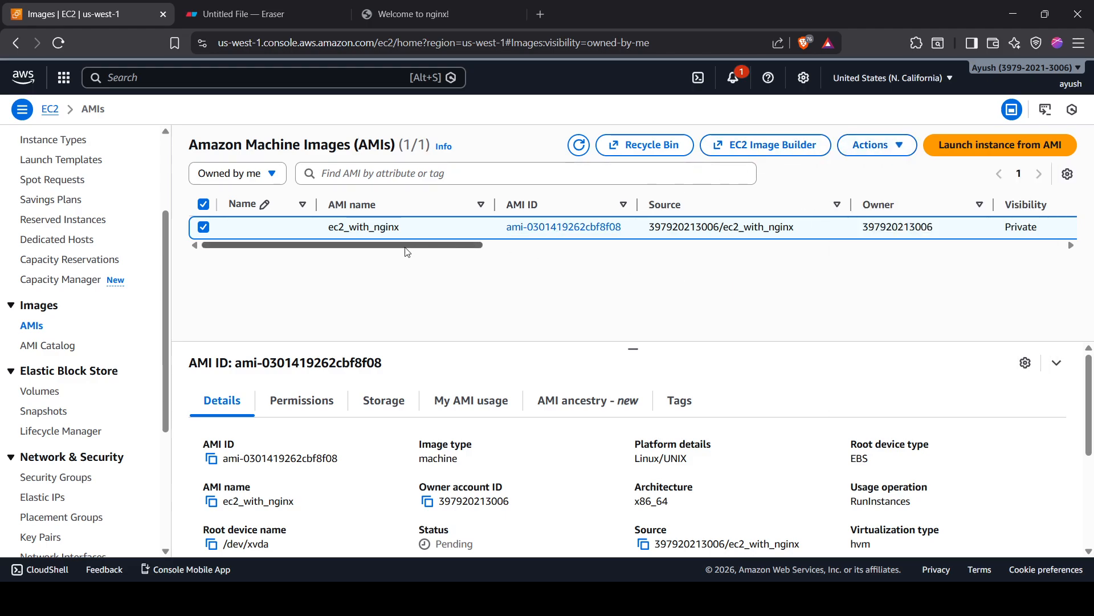
# Step: Start launching an instance from the ec2_with_nginx AMI and name it dep-23
pyautogui.moveTo(403, 246)
pyautogui.mouseDown()
pyautogui.moveTo(587, 235)
pyautogui.moveTo(413, 235)
pyautogui.mouseUp()
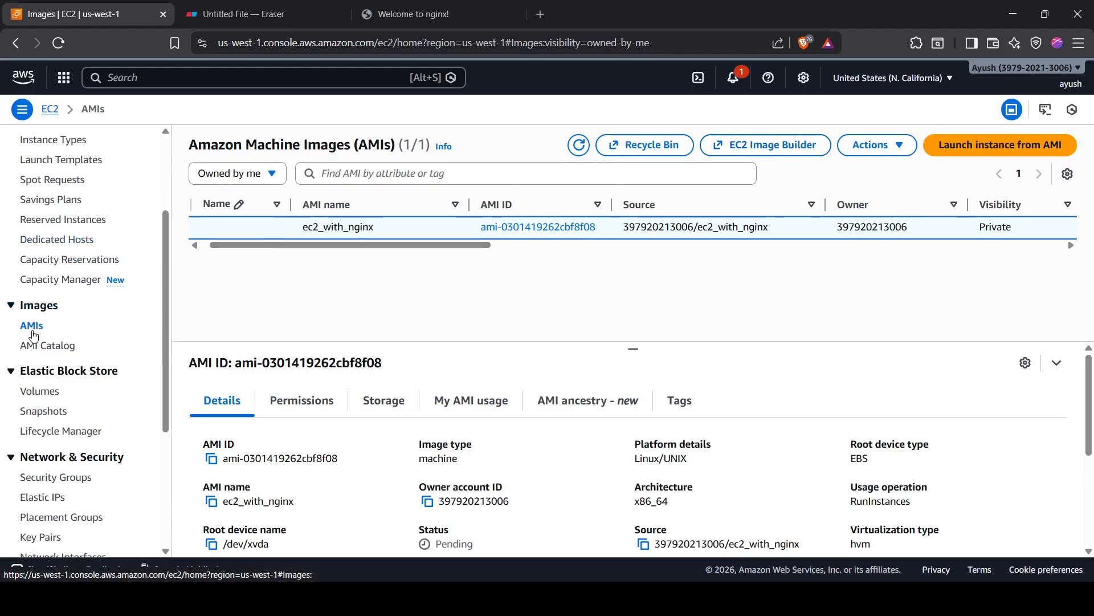
pyautogui.click(1040, 155)
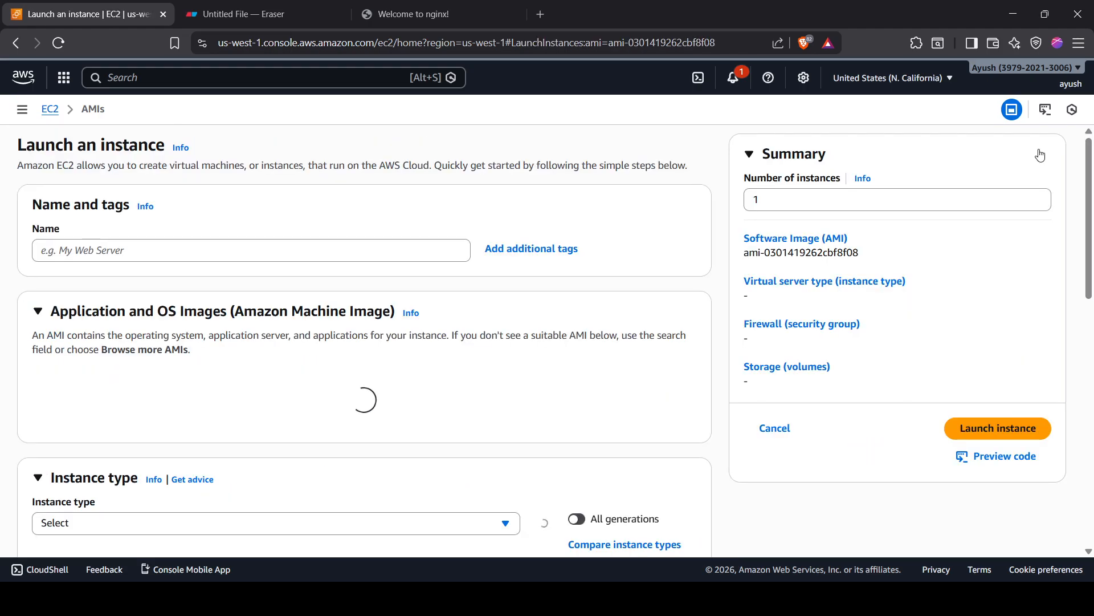
pyautogui.click(187, 254)
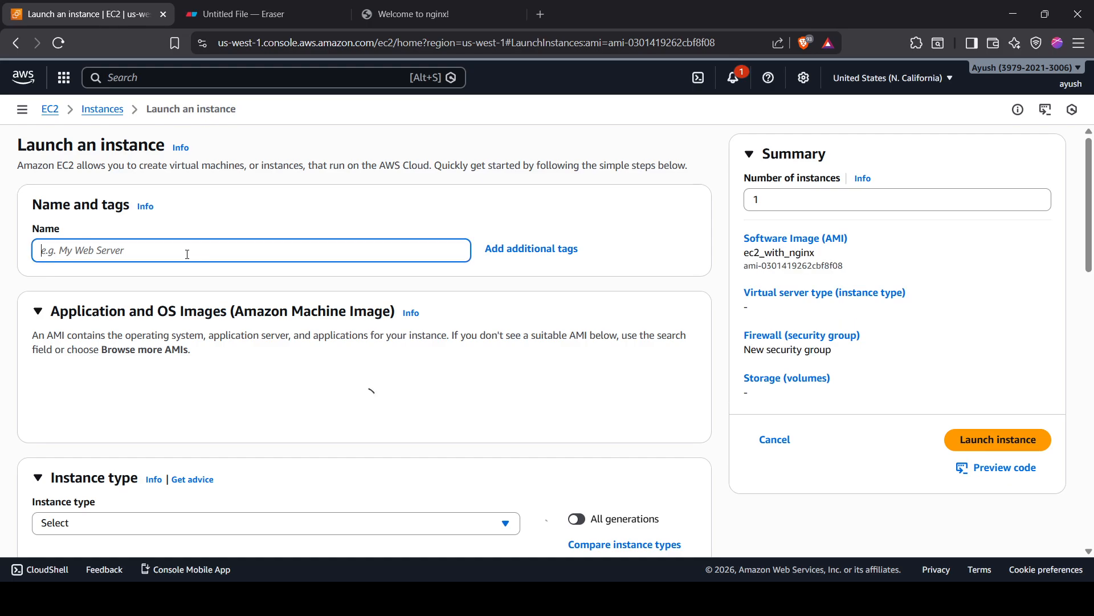
pyautogui.write('dep-')
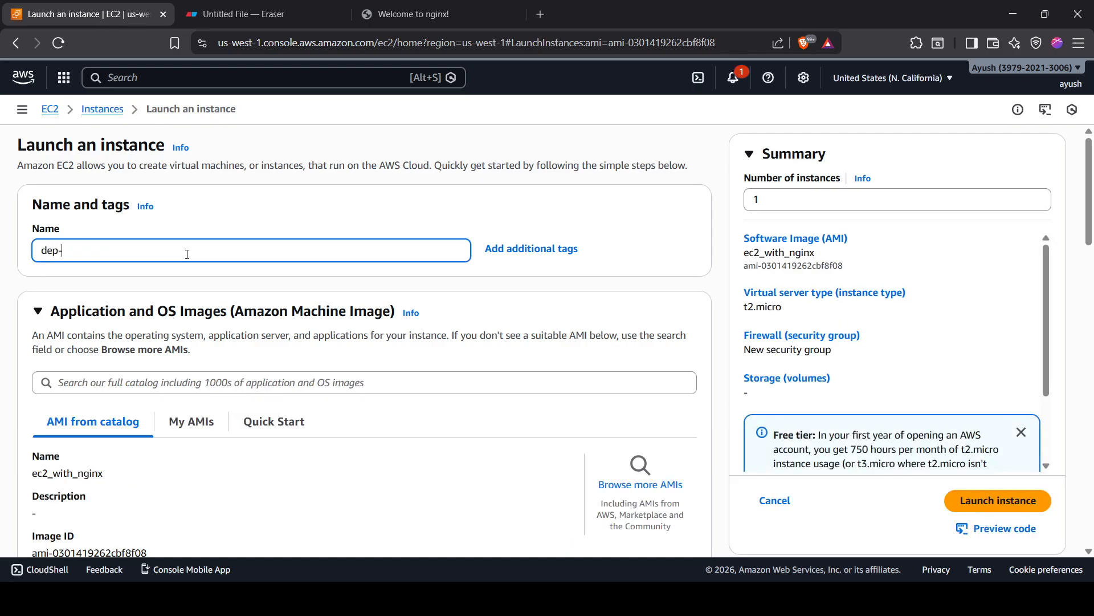
pyautogui.write('23')
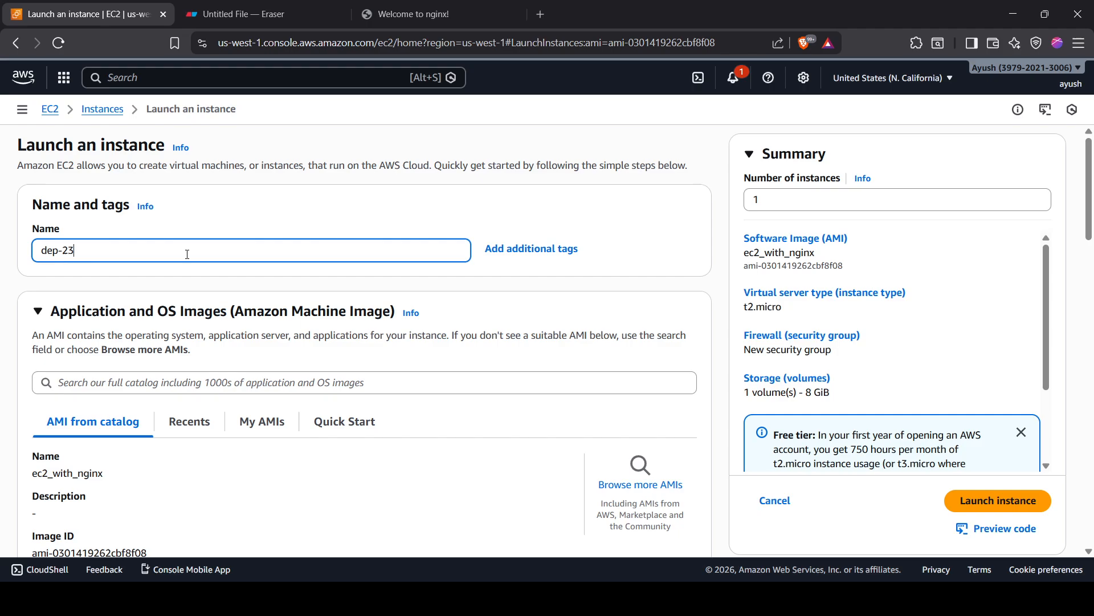
# Step: Choose demo-key as the login key pair for the dep-23 instance
pyautogui.scroll(-10, 187, 254)
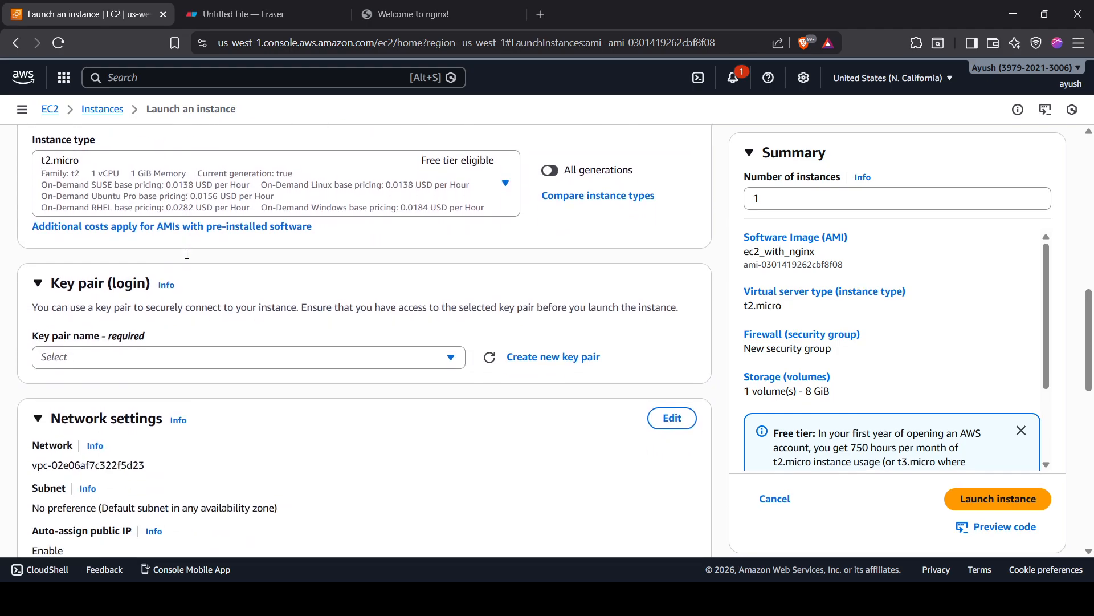
pyautogui.scroll(-2, 187, 254)
pyautogui.click(198, 284)
pyautogui.click(198, 364)
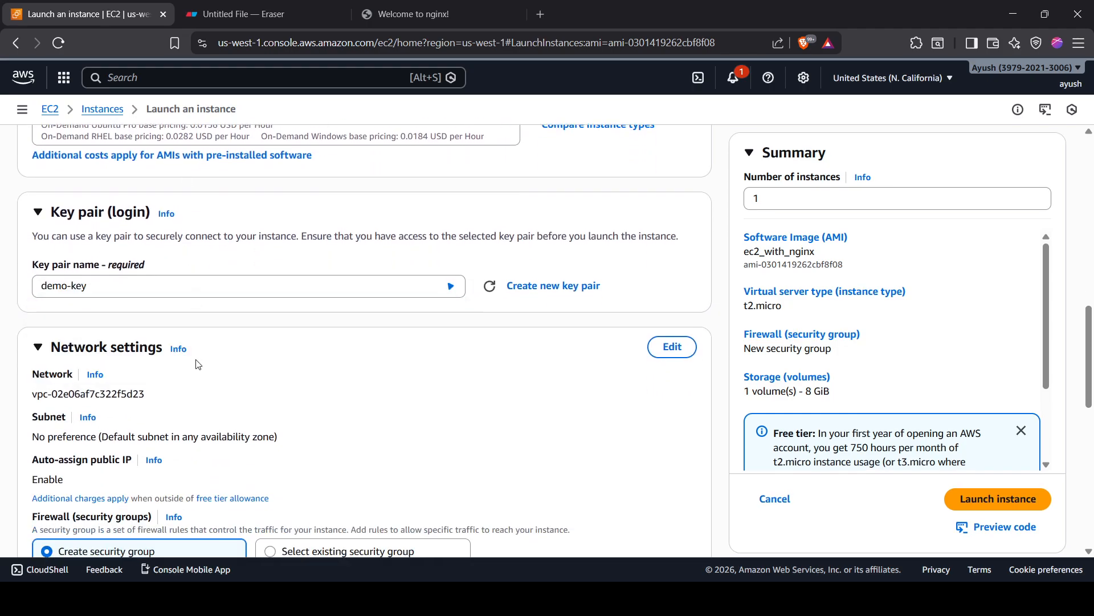
# Step: Allow HTTP traffic from the internet, try to launch the dep-23 instance and leave the launch page
pyautogui.scroll(-3, 147, 313)
pyautogui.scroll(-5, 285, 341)
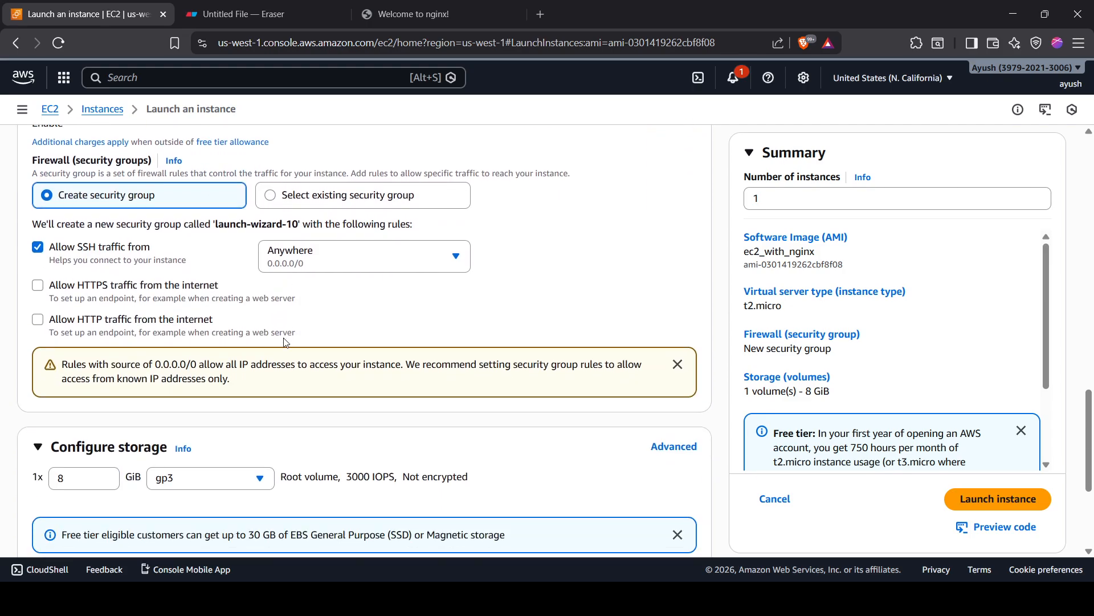
pyautogui.scroll(3, 223, 315)
pyautogui.scroll(2, 223, 315)
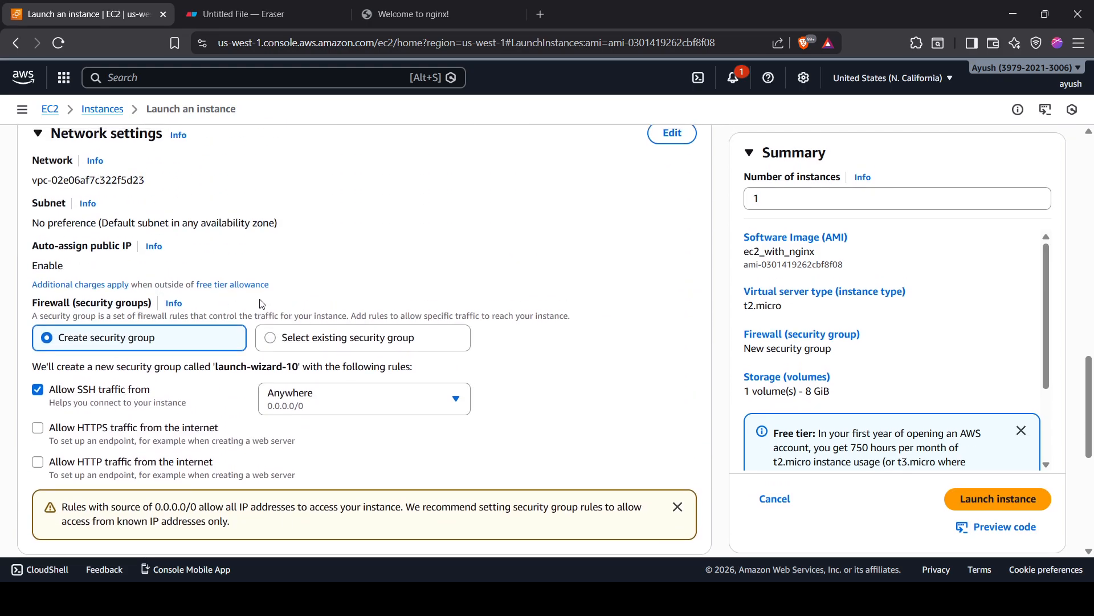
pyautogui.scroll(-1, 87, 434)
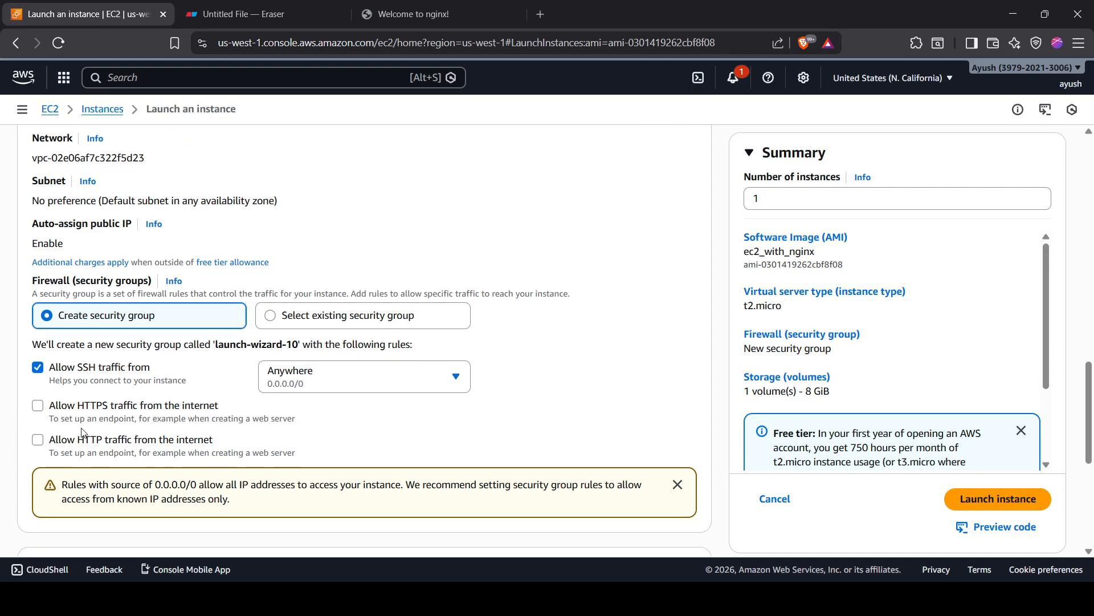
pyautogui.click(39, 395)
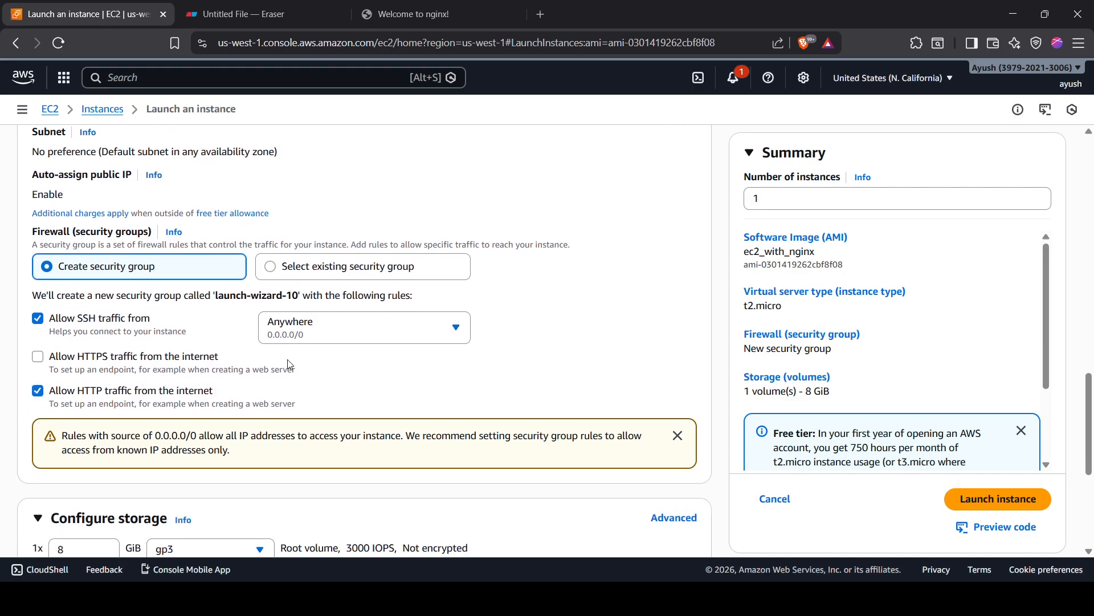
pyautogui.scroll(-4, 287, 366)
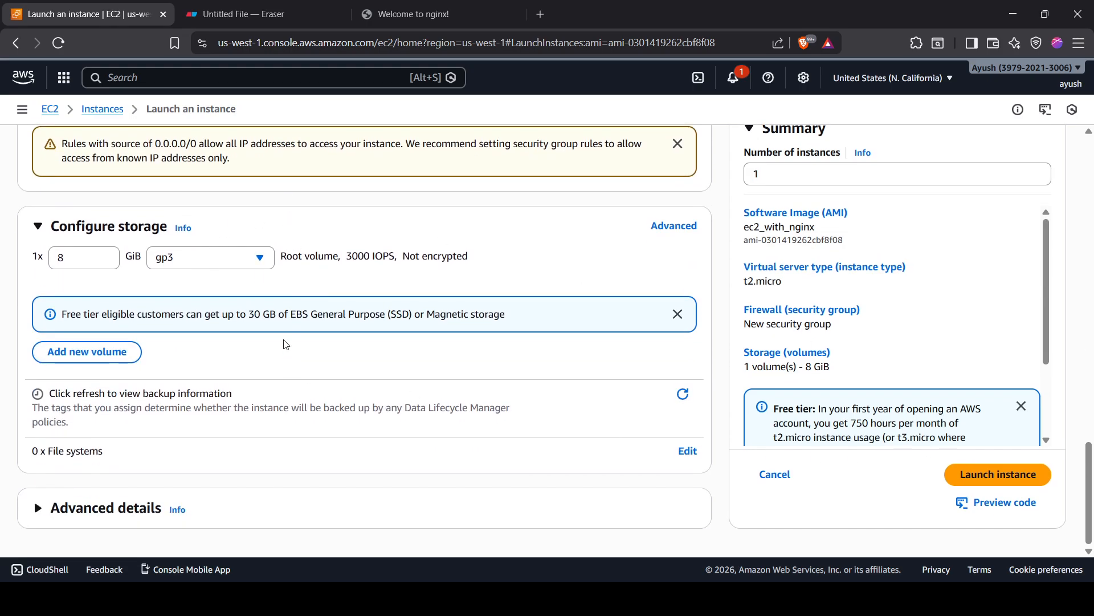
pyautogui.click(993, 474)
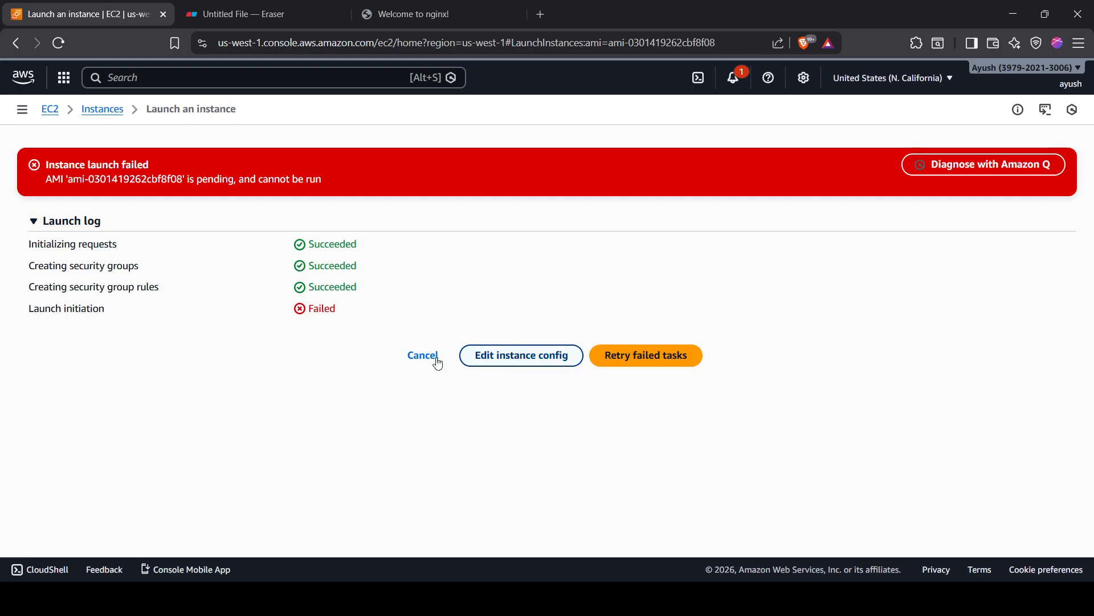
pyautogui.click(409, 359)
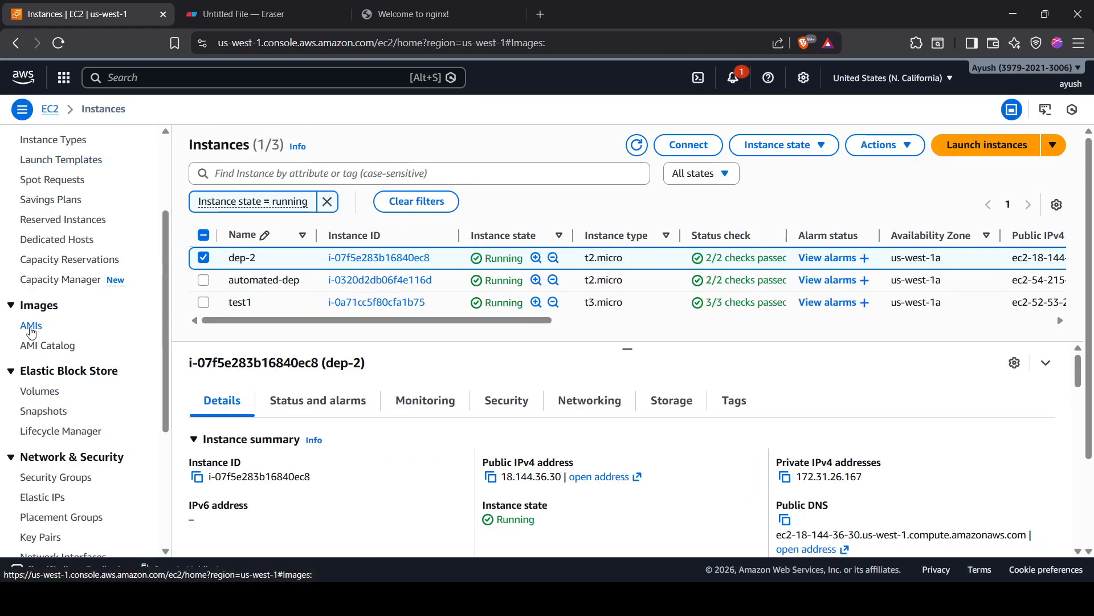
# Step: Return to the account's AMIs and refresh the list to check the status of ec2_with_nginx
pyautogui.click(30, 326)
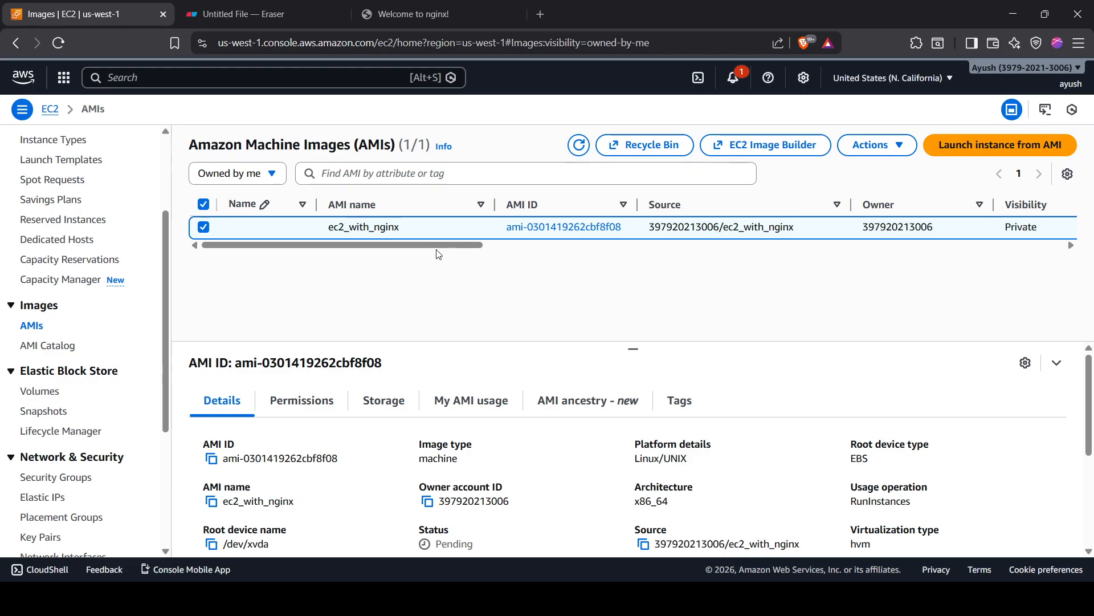
pyautogui.moveTo(457, 245); pyautogui.dragTo(624, 251)
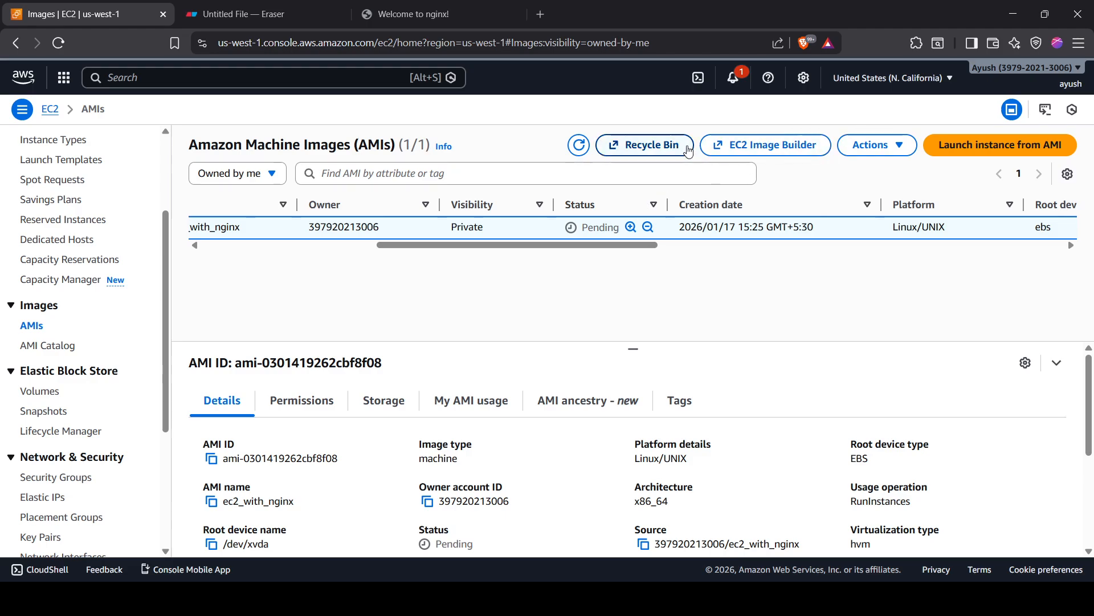
pyautogui.click(577, 149)
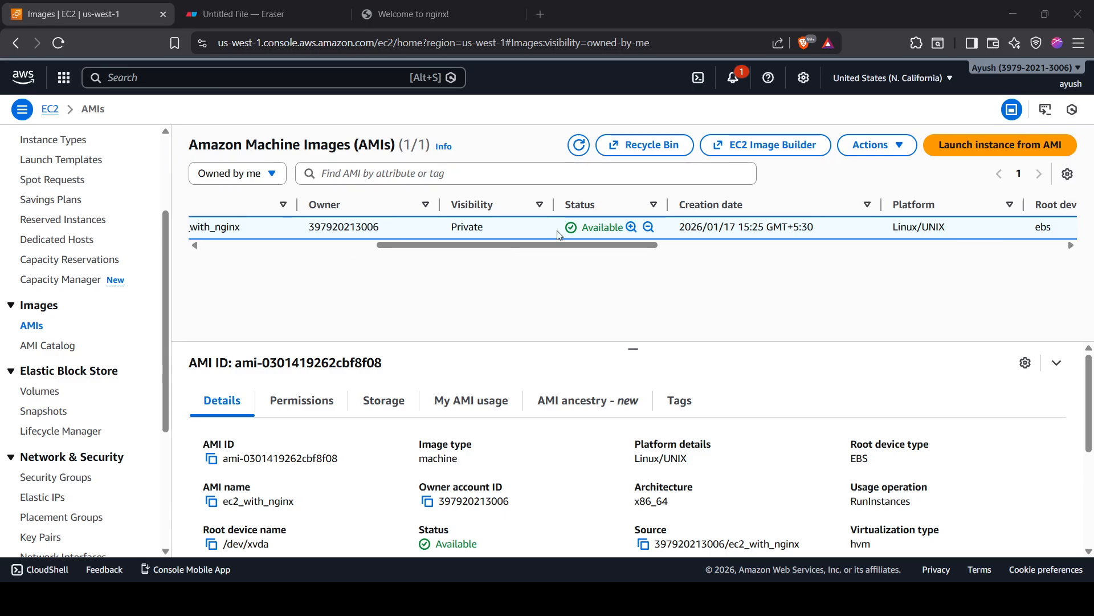
# Step: Start launching an instance from the ec2_with_nginx AMI and name it "instance from ami"
pyautogui.click(930, 150)
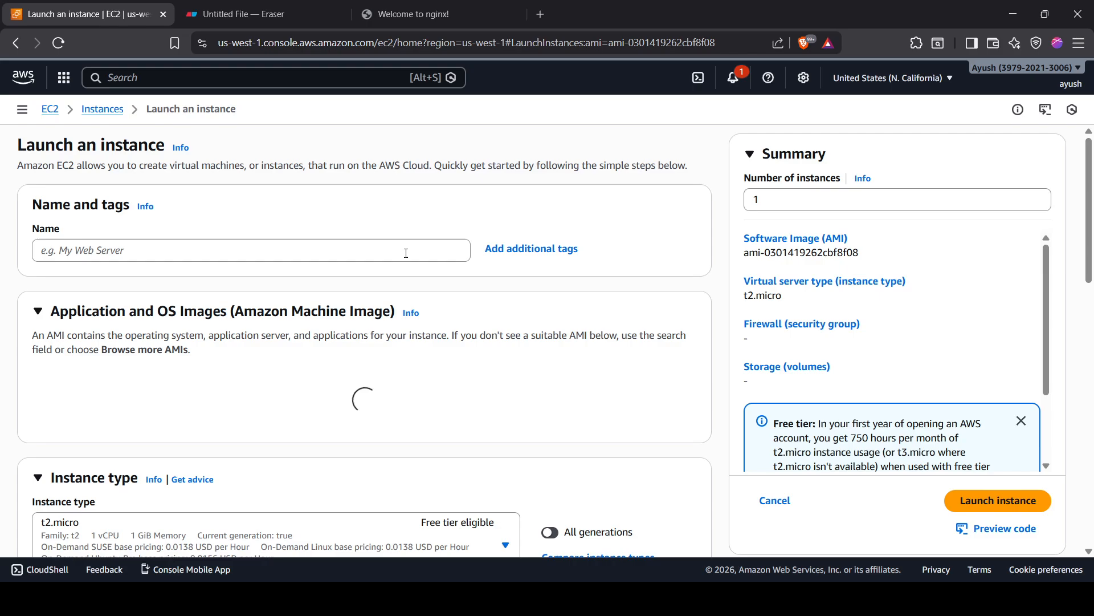
pyautogui.click(405, 253)
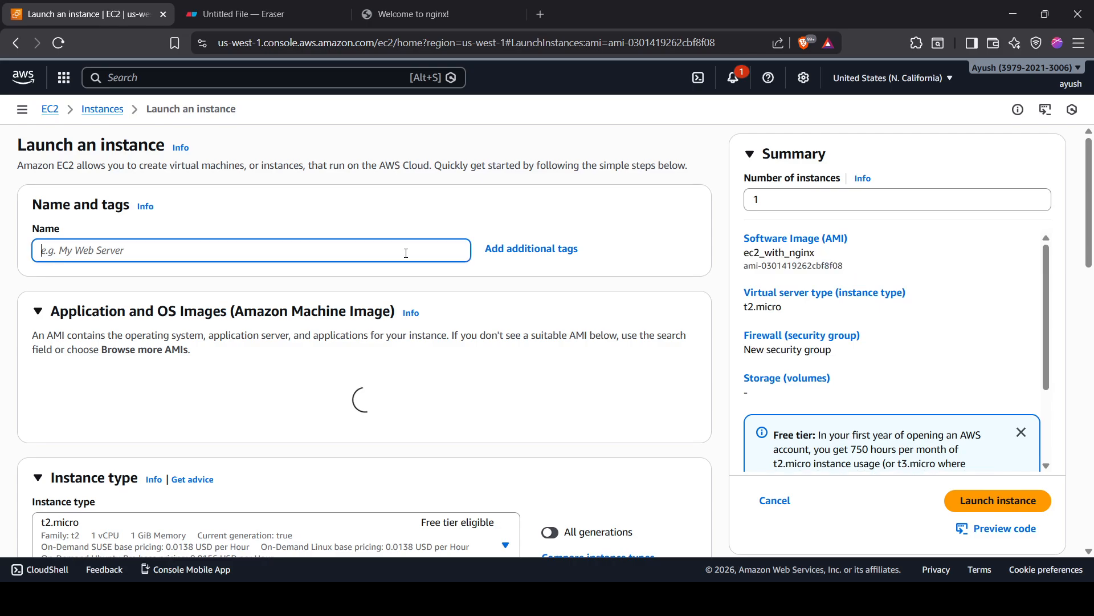
pyautogui.write('instance')
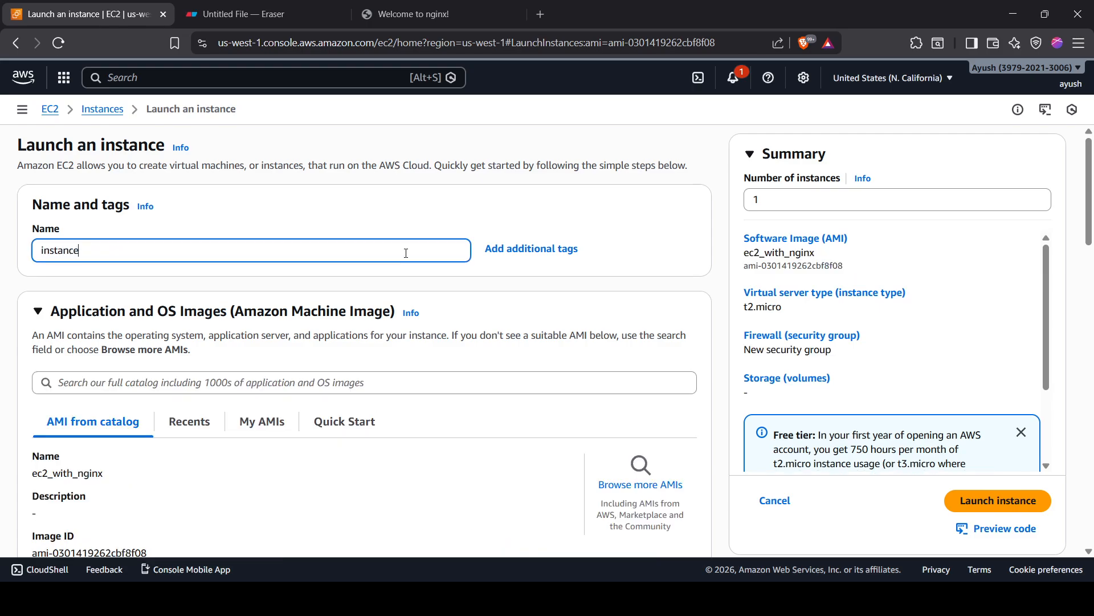
pyautogui.write(' from ami')
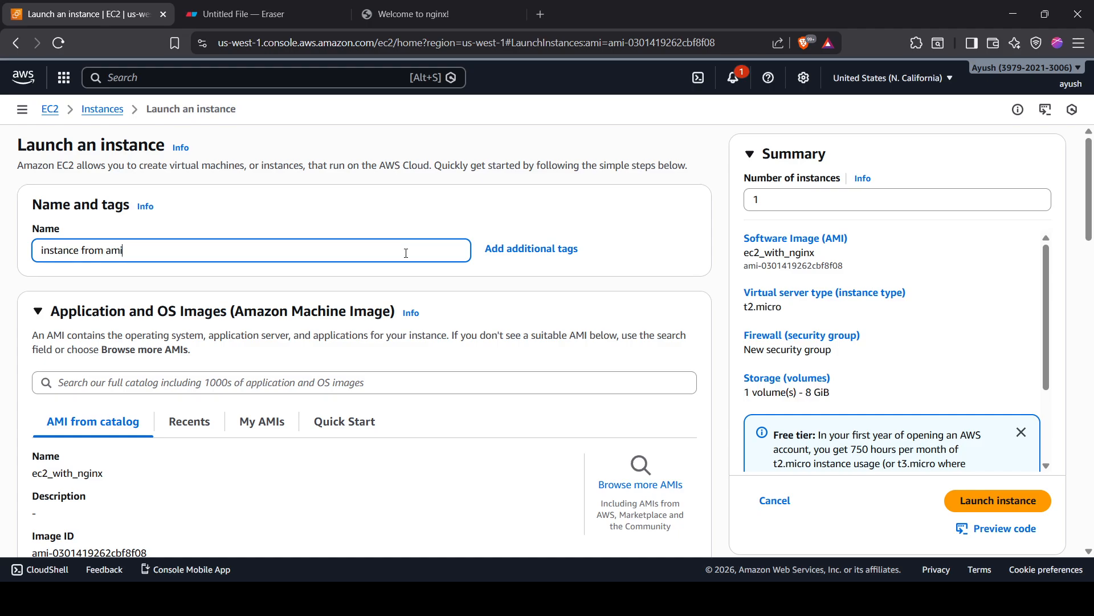
# Step: Choose an existing login key pair for the "instance from ami" instance, keeping the t2.micro type
pyautogui.scroll(-10, 403, 265)
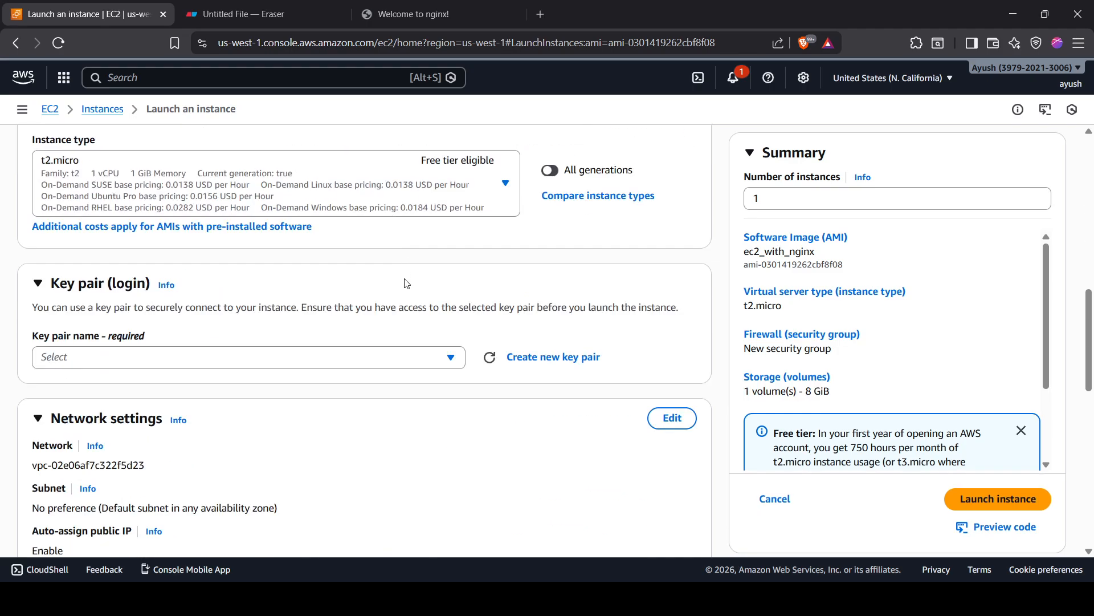
pyautogui.click(342, 358)
pyautogui.click(343, 427)
# Step: Allow HTTP traffic from the internet in the new security group, keep the default storage and launch the instance
pyautogui.scroll(-9, 343, 427)
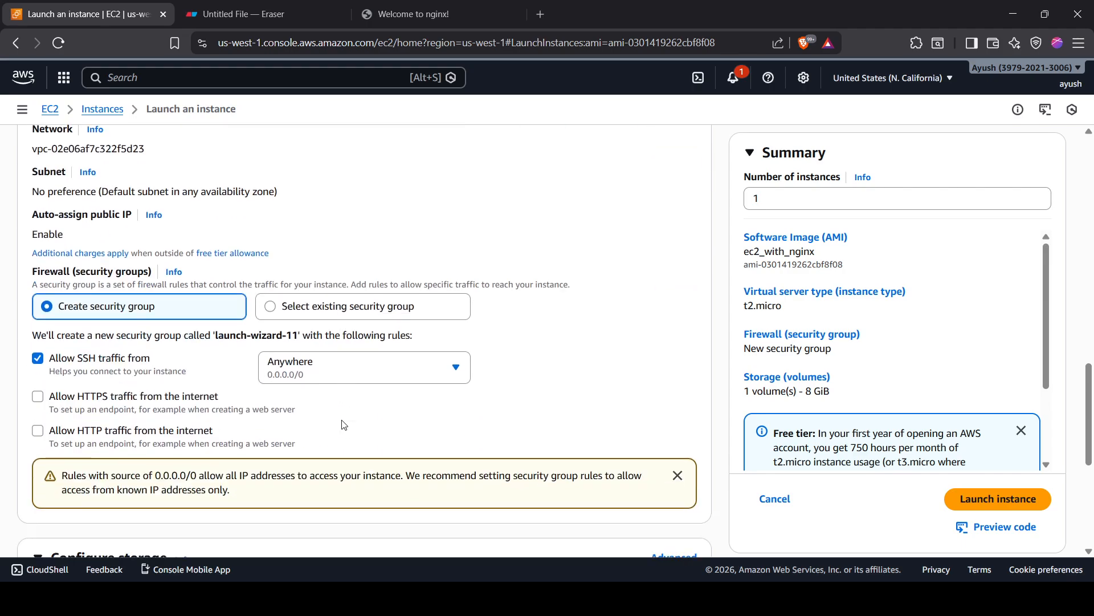
pyautogui.click(38, 247)
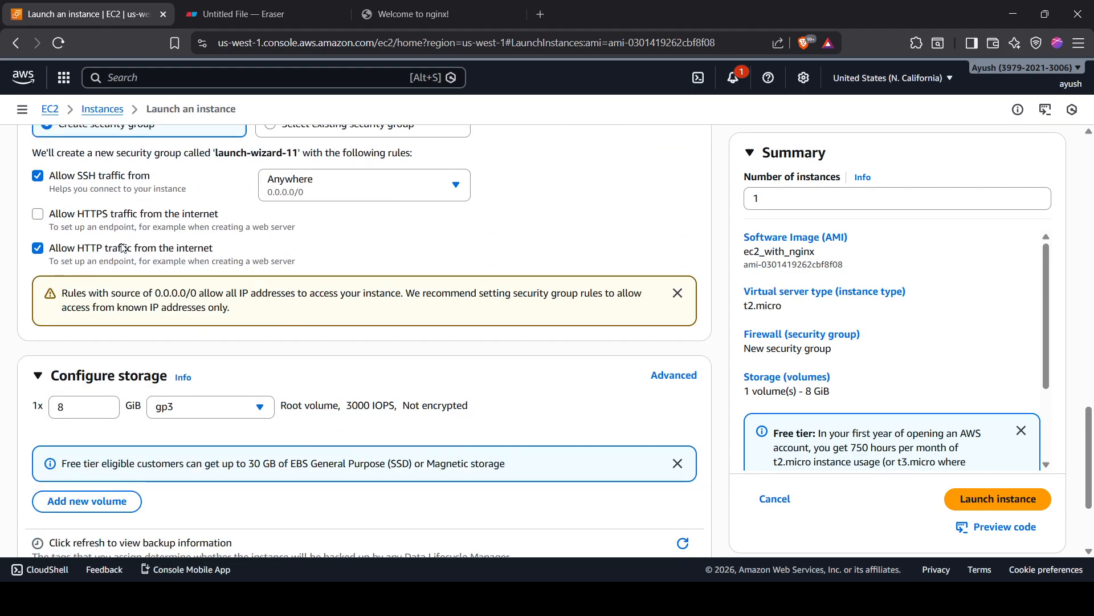
pyautogui.scroll(-3, 340, 240)
pyautogui.scroll(4, 339, 240)
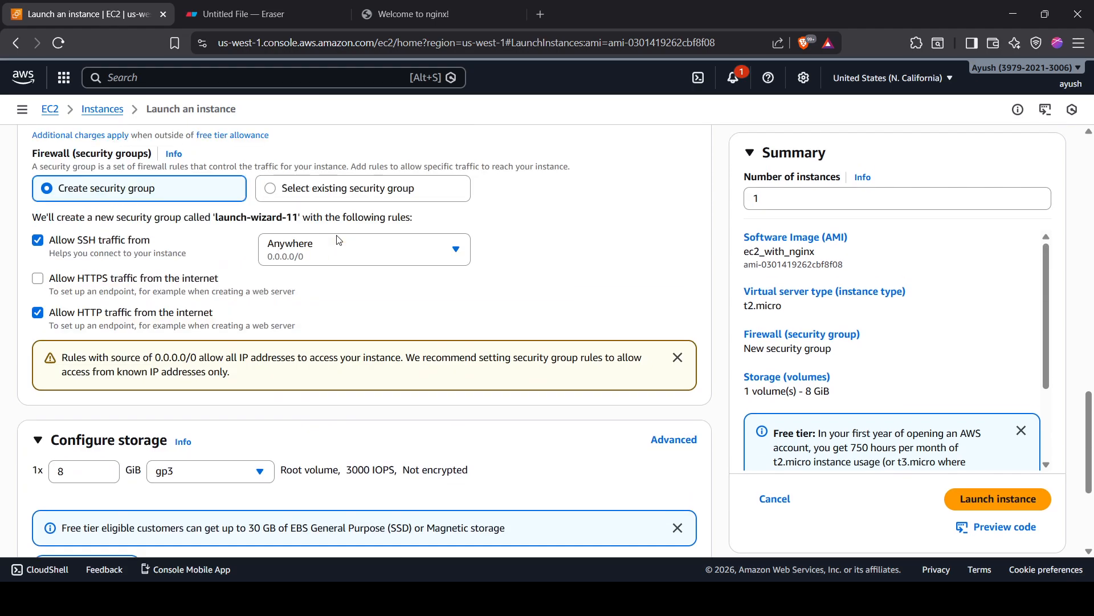
pyautogui.scroll(-4, 339, 240)
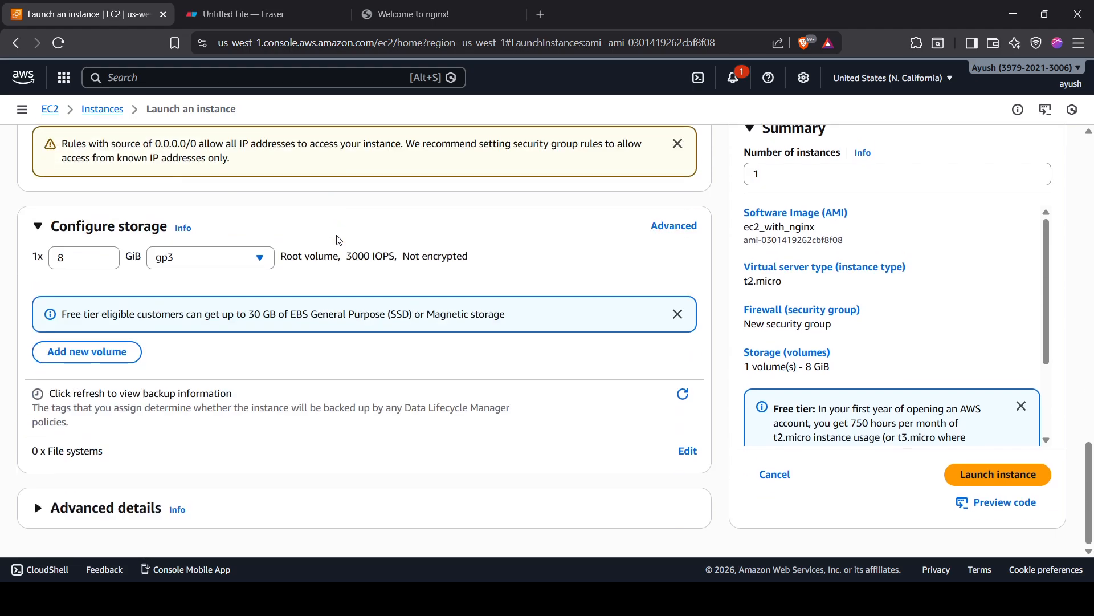
pyautogui.click(1008, 472)
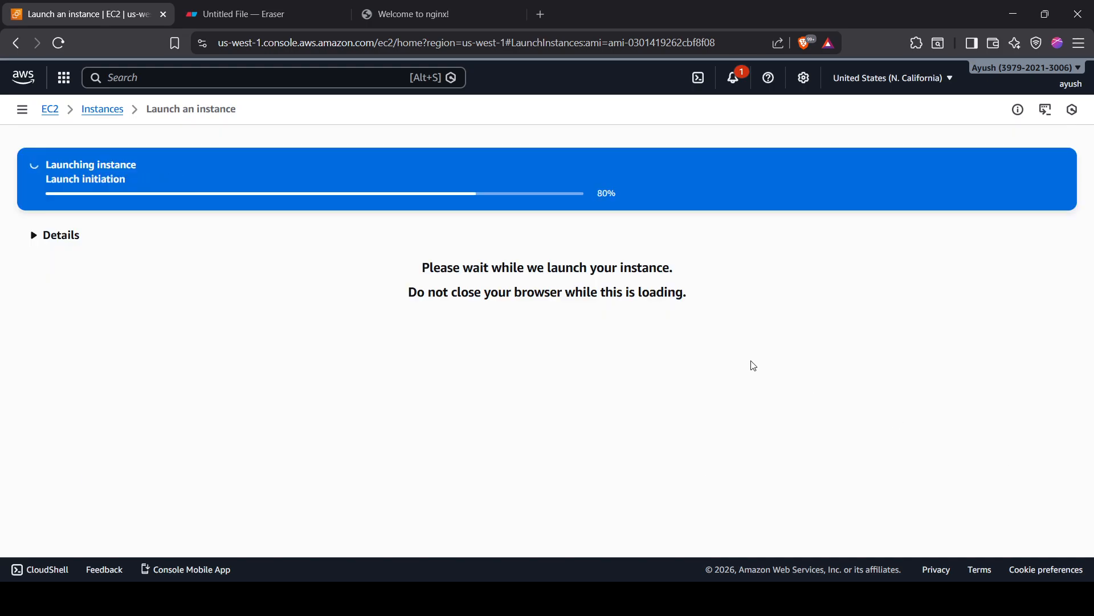
# Step: Open the launched instance's details, show it in the instances list and copy its public IPv4 address
pyautogui.click(278, 175)
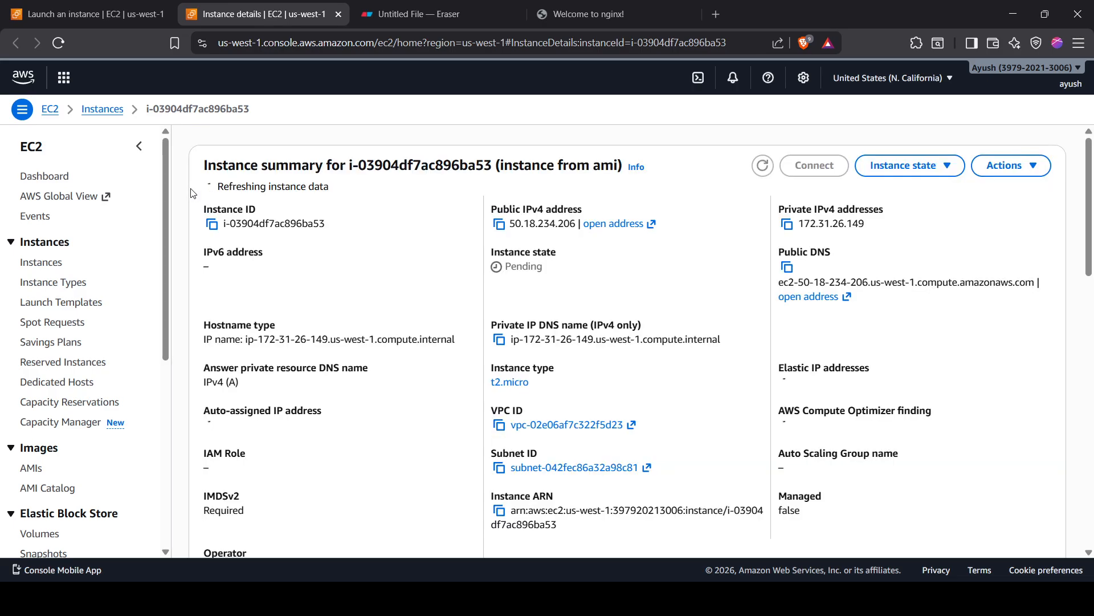
pyautogui.click(499, 227)
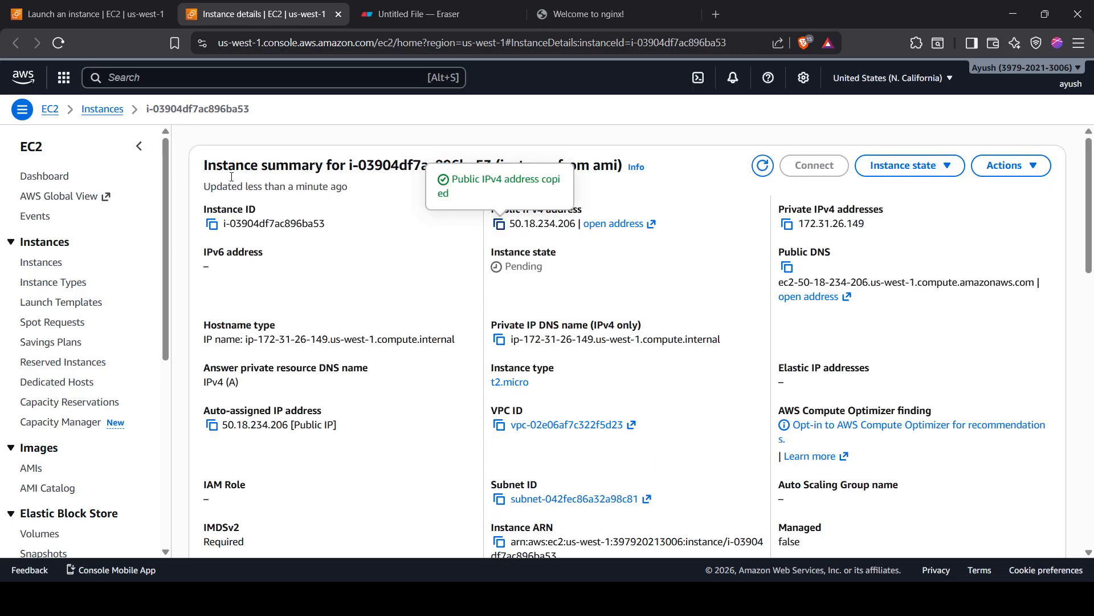
pyautogui.click(41, 267)
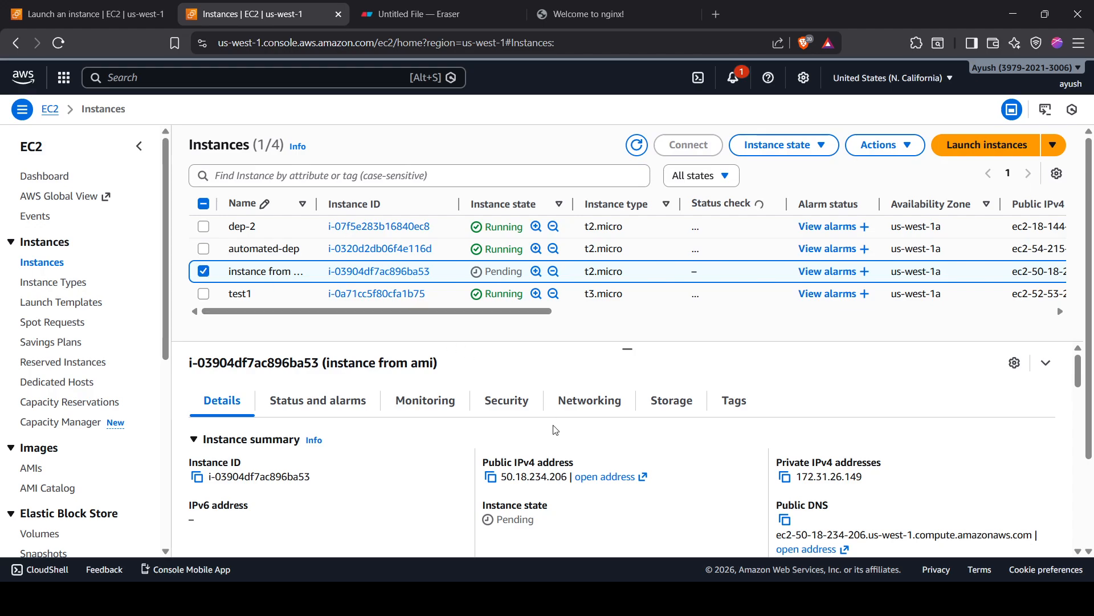
pyautogui.click(491, 478)
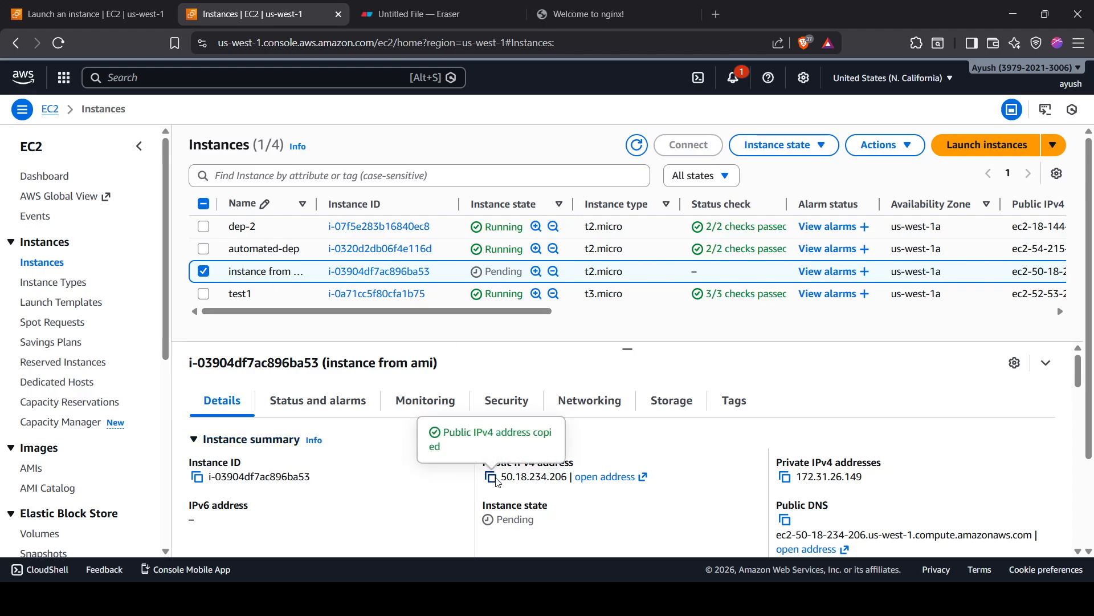
# Step: Refresh the instances list repeatedly to check the state and status check of "instance from ami"
pyautogui.click(637, 145)
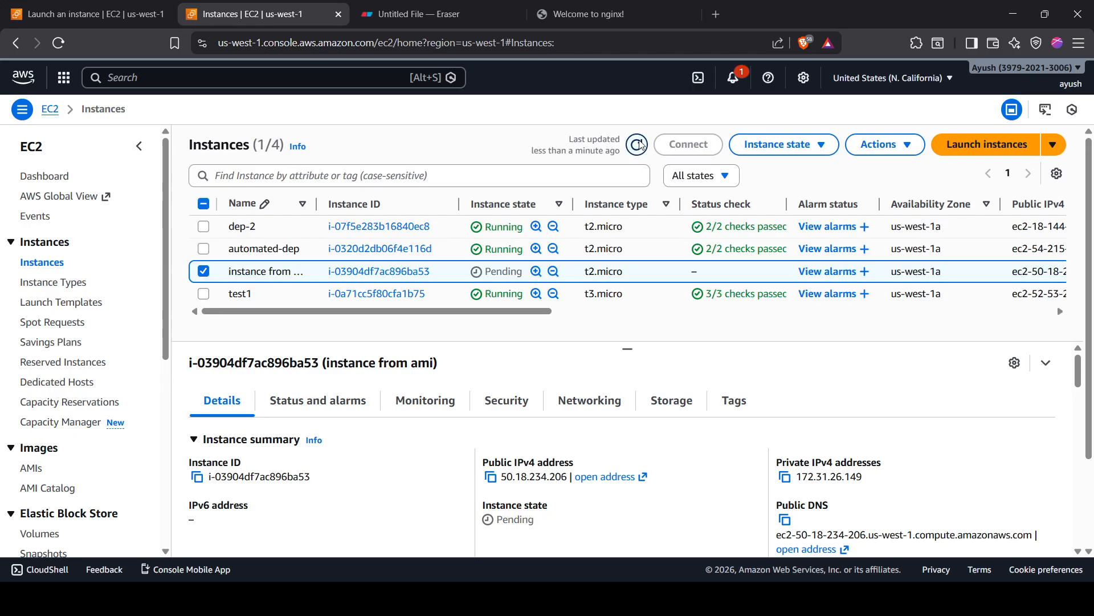
pyautogui.click(638, 144)
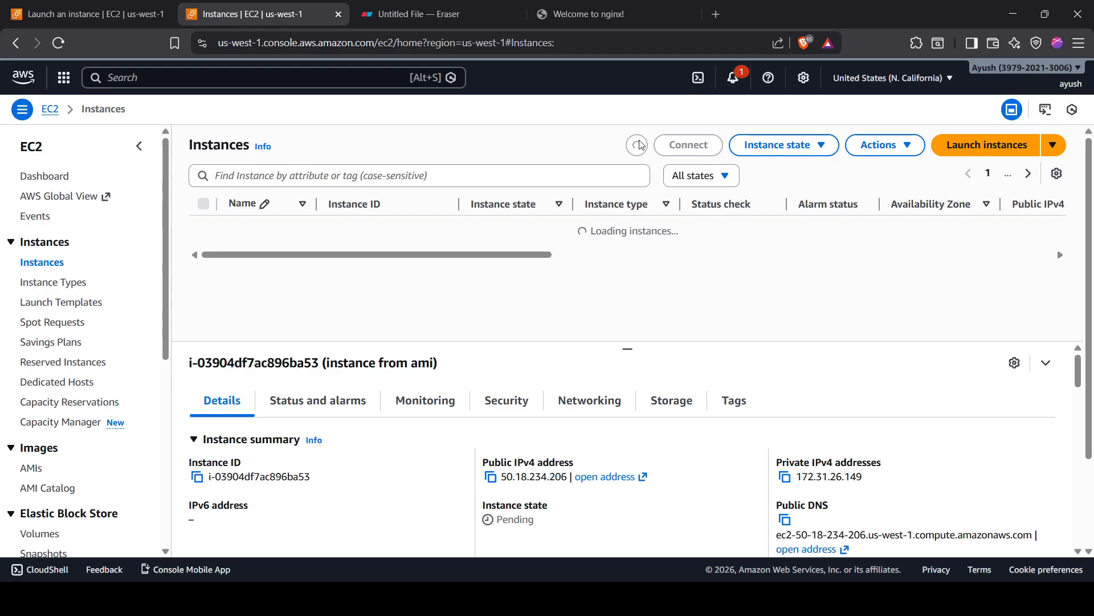
pyautogui.click(639, 145)
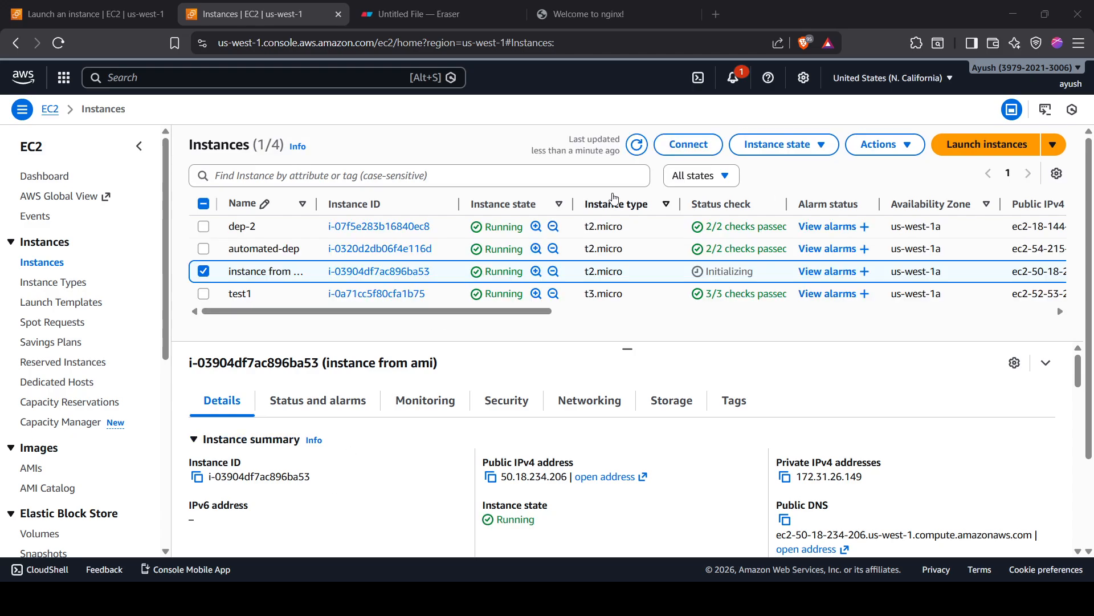
pyautogui.click(634, 146)
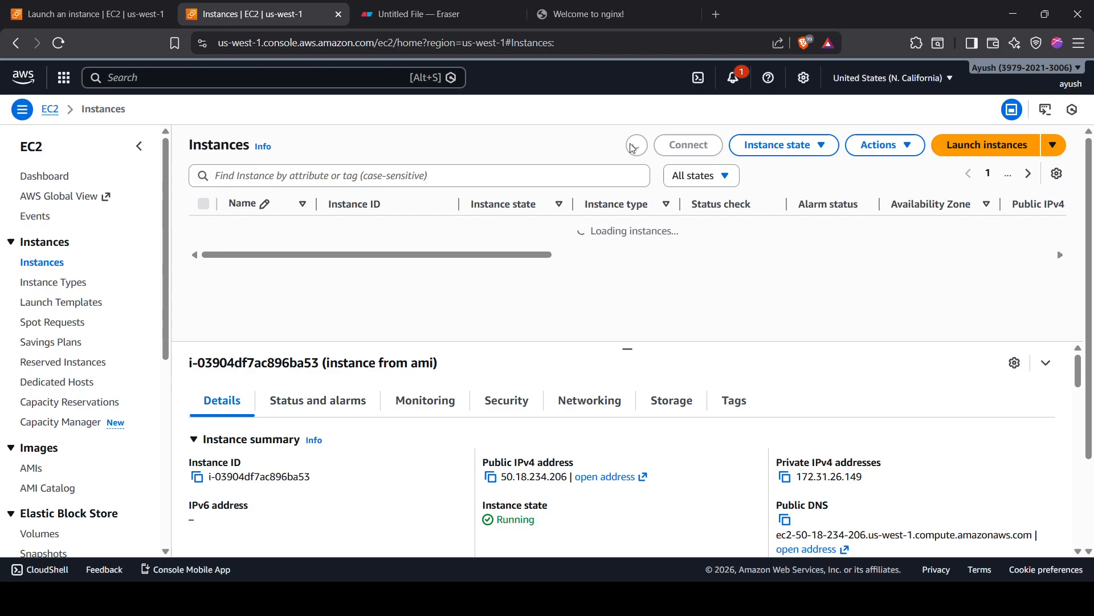
# Step: Try to load the new instance's address 50.18.234.206 in the browser tab already showing the nginx page
pyautogui.click(619, 6)
pyautogui.click(602, 47)
pyautogui.hotkey('ctrl', 'v')
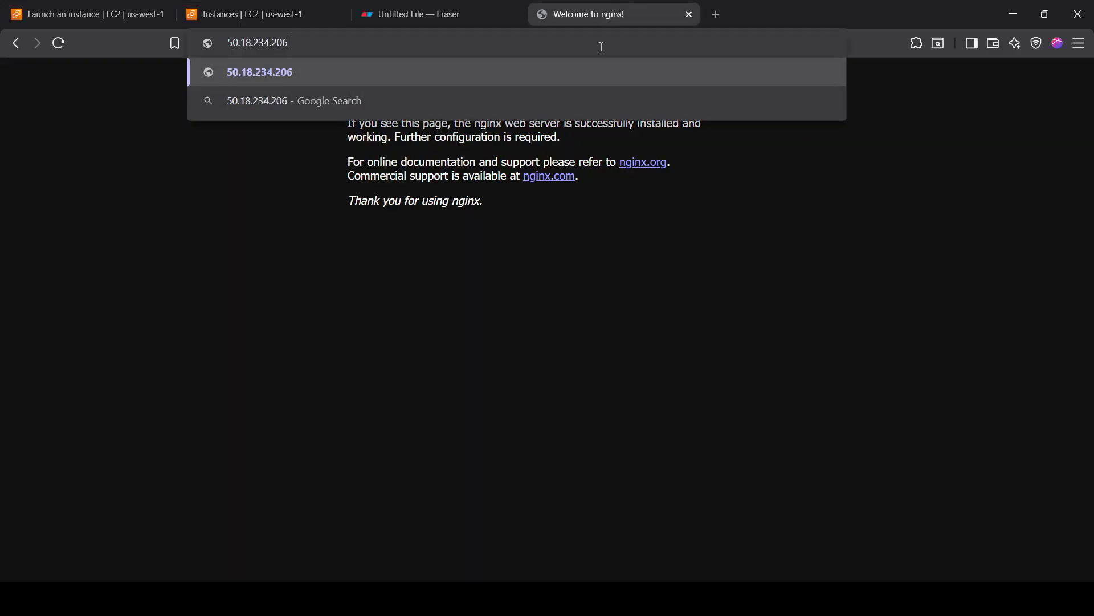
pyautogui.click(59, 49)
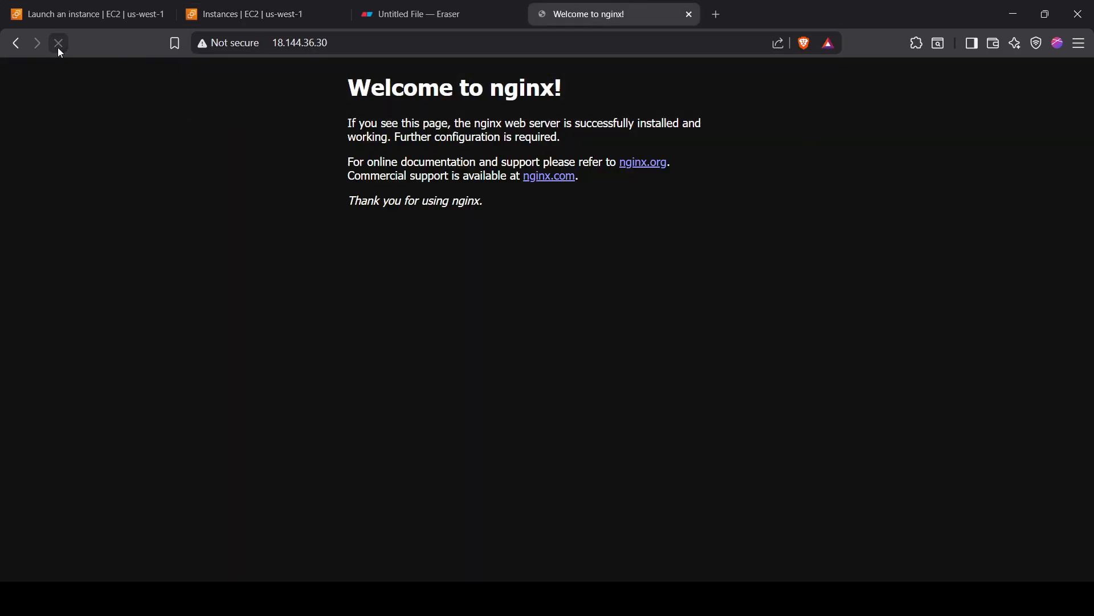
pyautogui.click(58, 48)
# Step: Open the new instance's public IPv4 address 50.18.234.206 in a new browser tab and show the page
pyautogui.click(717, 14)
pyautogui.hotkey('ctrl', 'v')
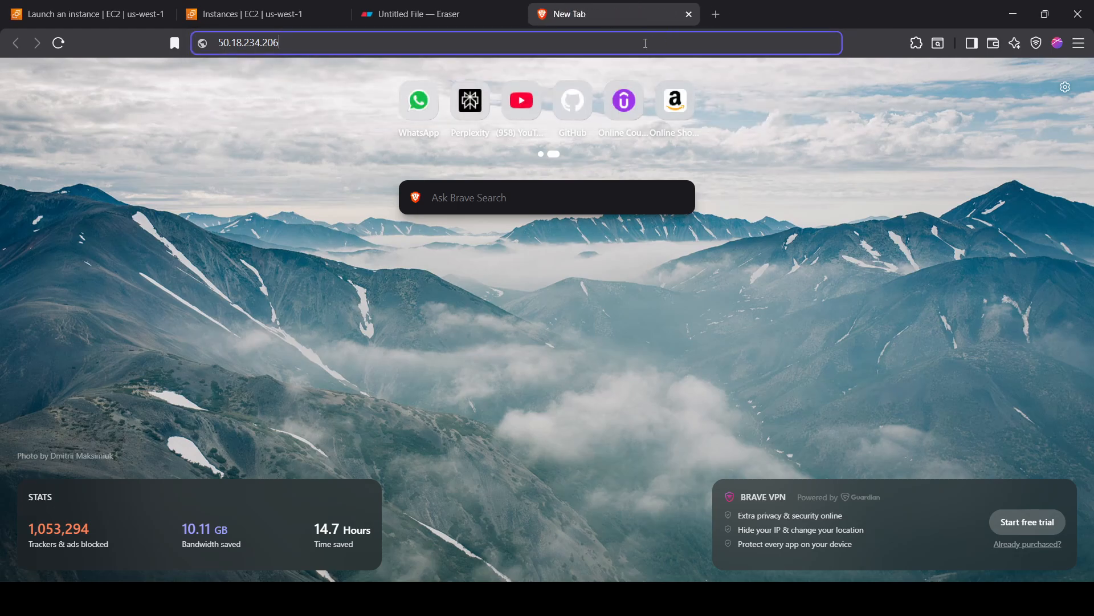
pyautogui.press('Return')
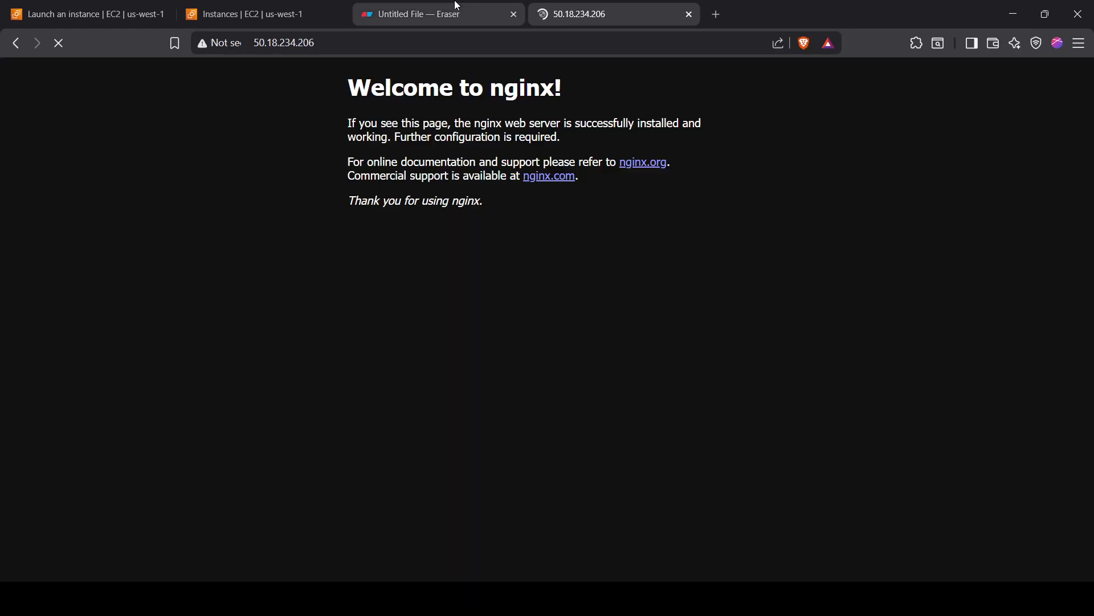
pyautogui.click(455, 11)
pyautogui.click(540, 12)
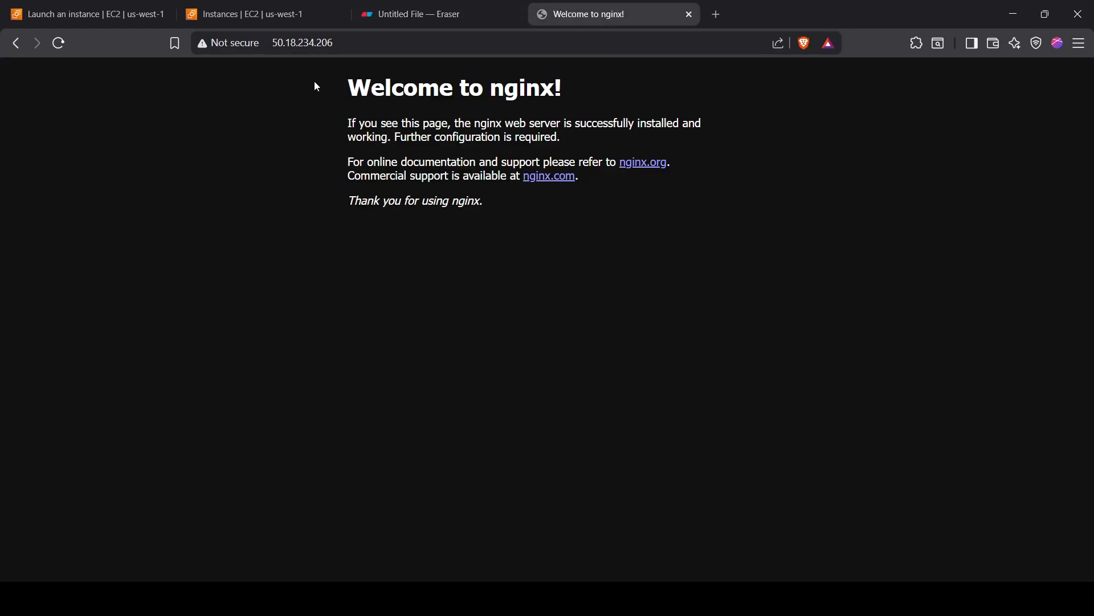
# Step: Examine the nginx welcome text served by the new instance and reload the page to recheck it
pyautogui.moveTo(314, 81); pyautogui.dragTo(607, 218)
pyautogui.click(607, 217)
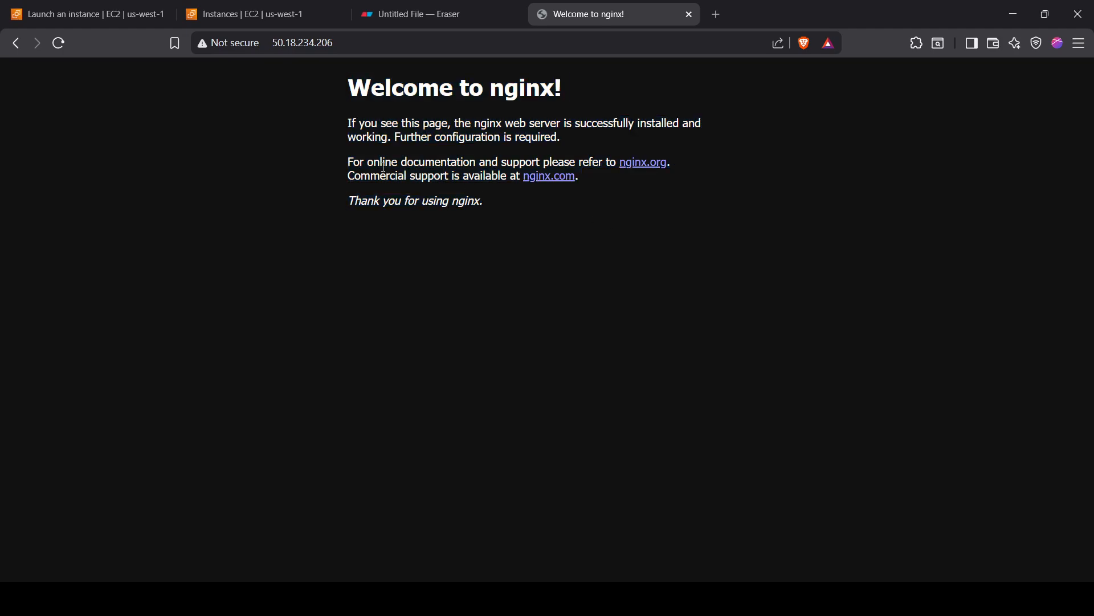
pyautogui.click(57, 45)
# Step: Revisit the Eraser canvas sketch, return to the EC2 instances list and switch away from the browser
pyautogui.click(514, 3)
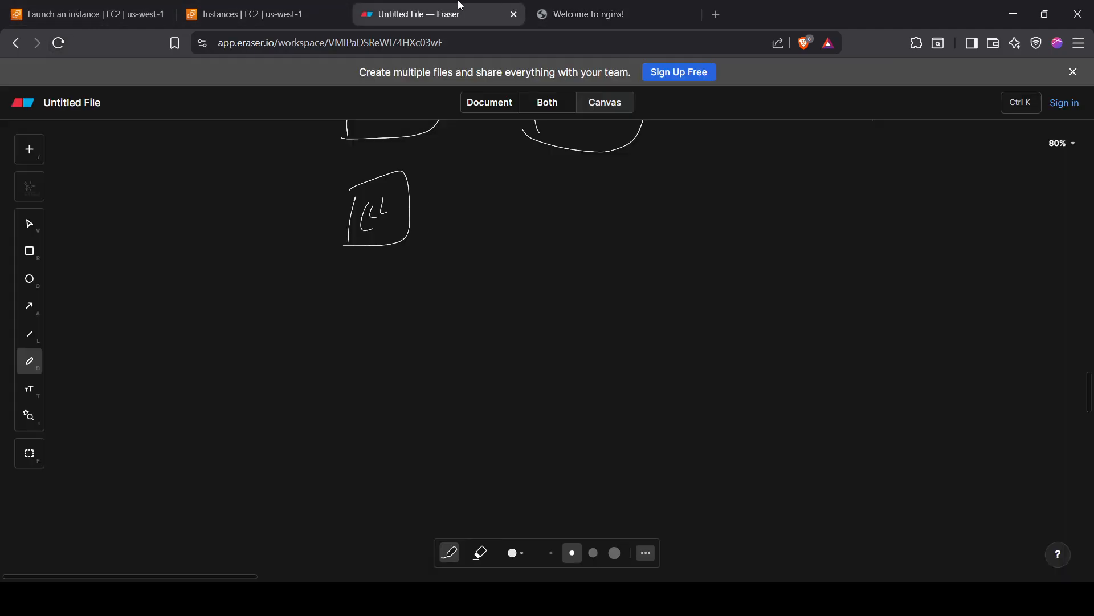
pyautogui.click(326, 4)
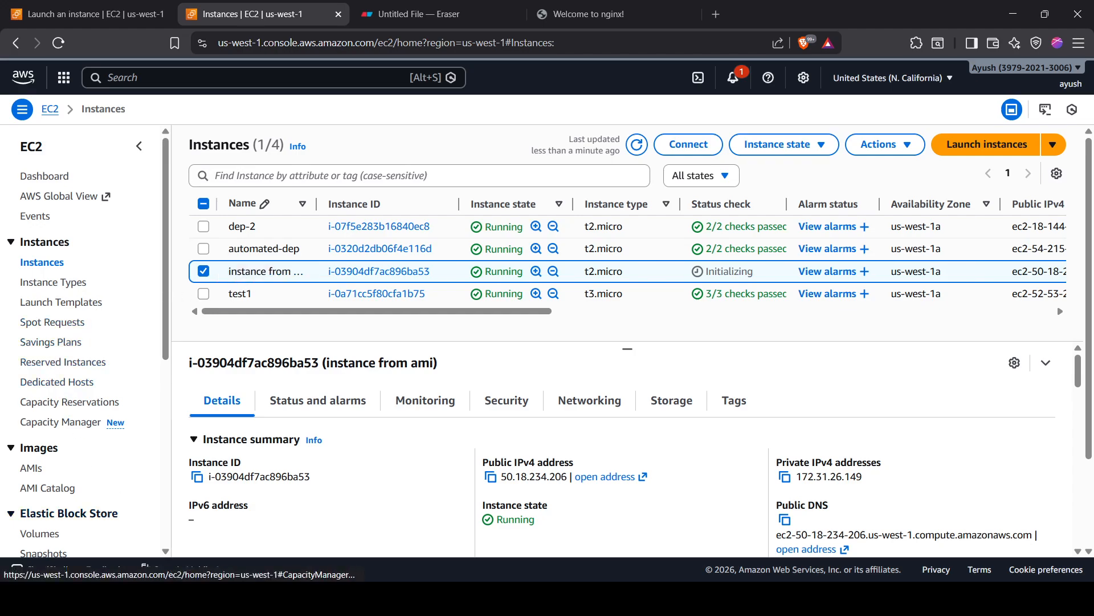
pyautogui.hotkey('alt', 'Tab')
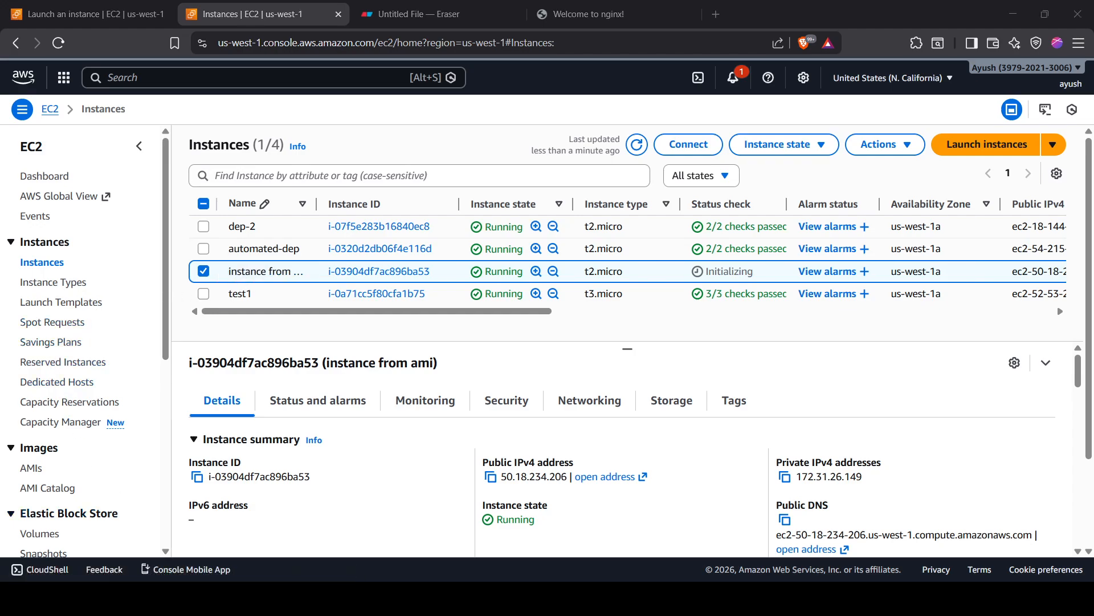